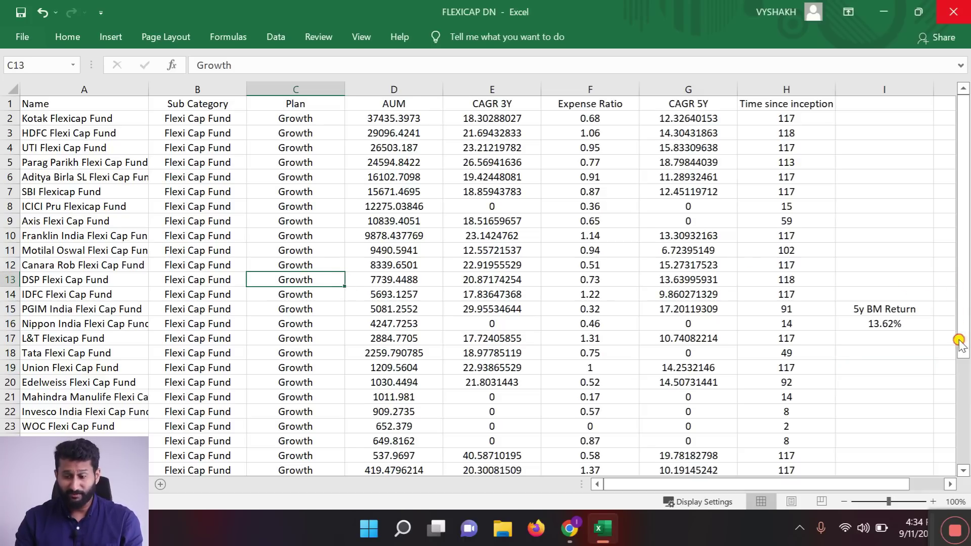
Look through the whole fund list, checking the expense ratios and the time since inception down to the last fund.
{"action": "left_click", "coordinate": [964, 380]}
{"action": "left_click_drag", "start_coordinate": [965, 376], "coordinate": [963, 131]}
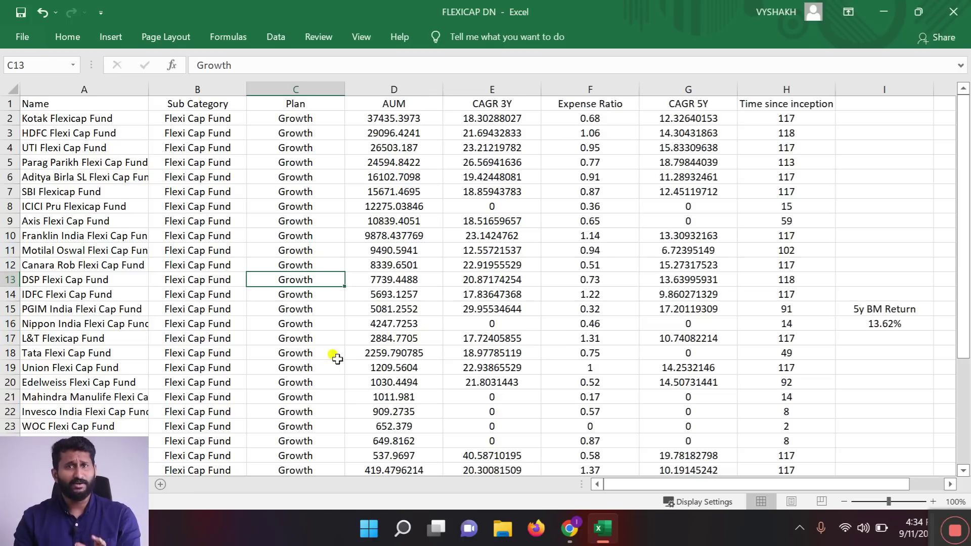
{"action": "left_click", "coordinate": [599, 340]}
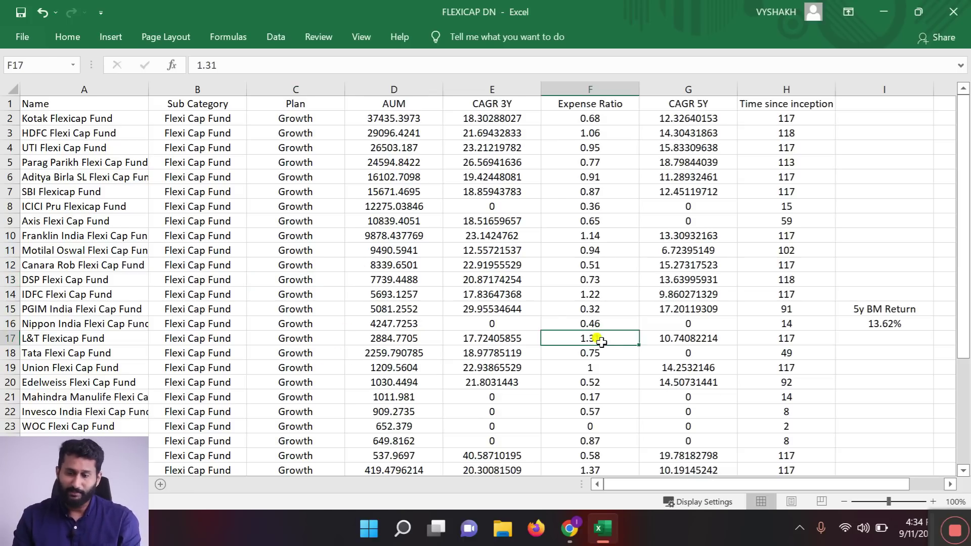
{"action": "left_click", "coordinate": [775, 260]}
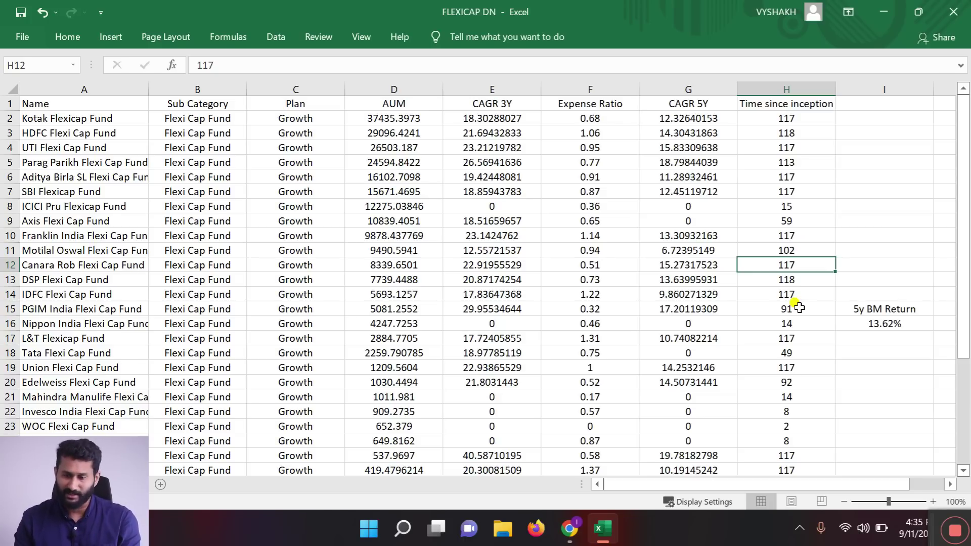
{"action": "left_click_drag", "start_coordinate": [964, 323], "coordinate": [964, 430]}
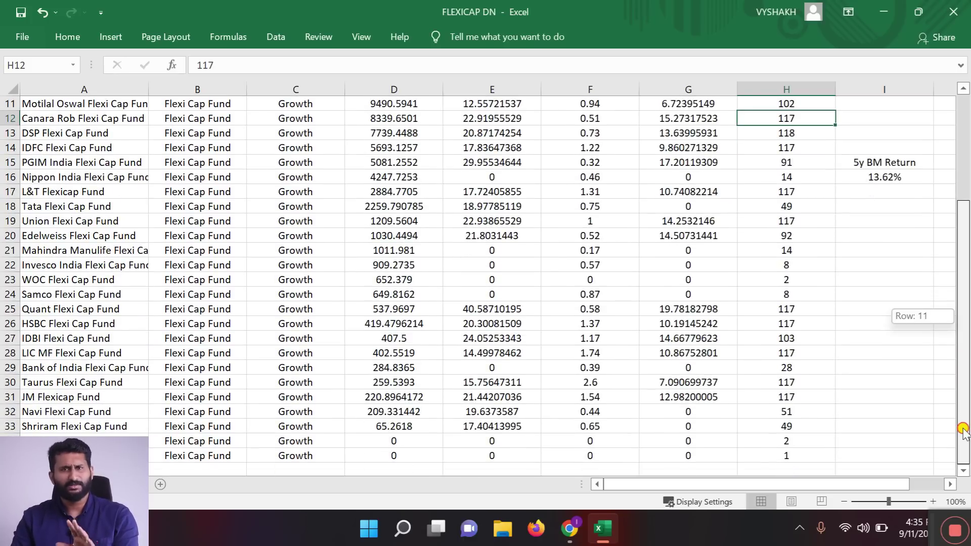
{"action": "left_click_drag", "start_coordinate": [964, 430], "coordinate": [964, 430]}
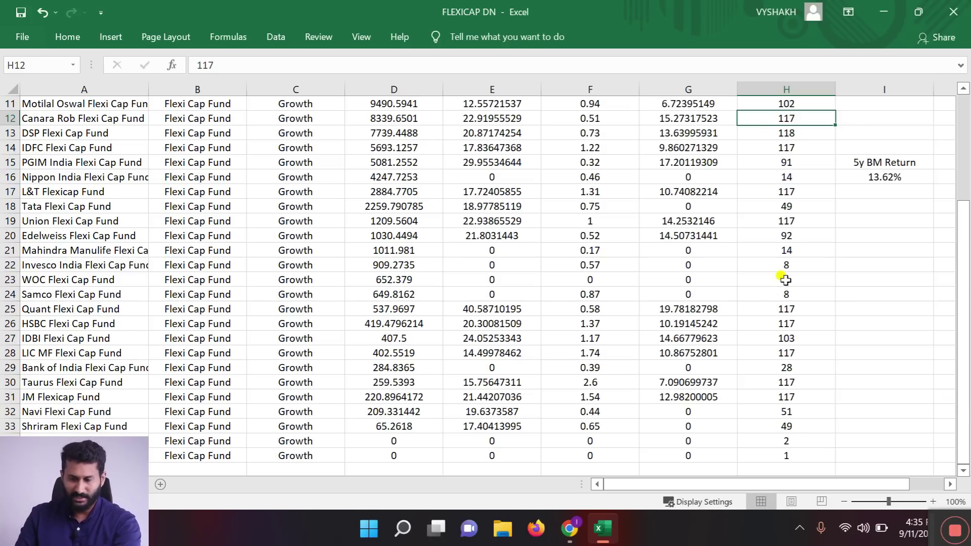
{"action": "left_click", "coordinate": [10, 294]}
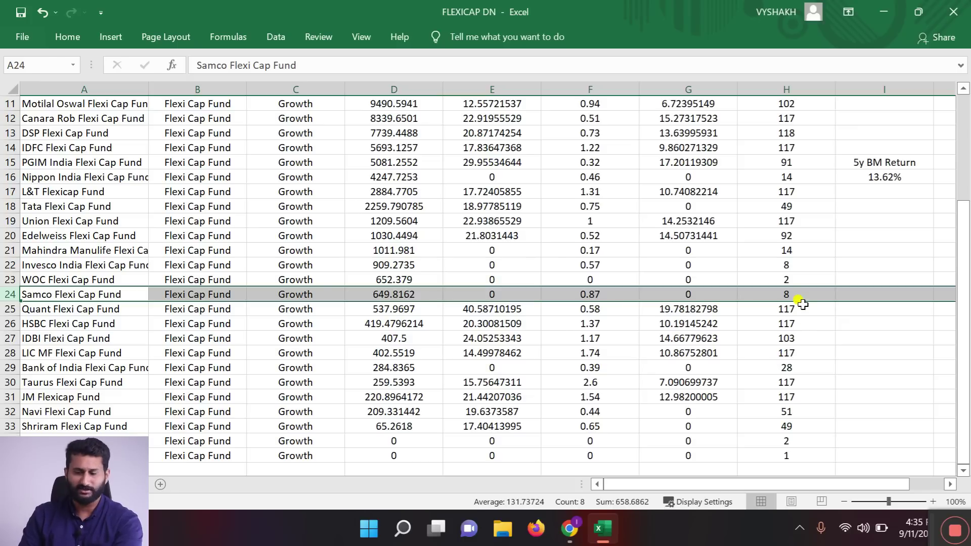
{"action": "left_click_drag", "start_coordinate": [963, 342], "coordinate": [964, 228]}
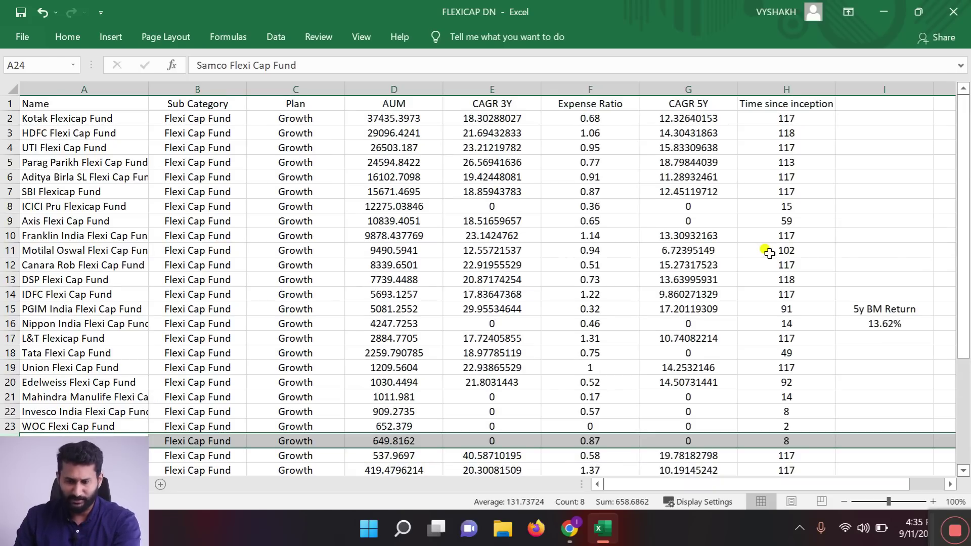
Clear the contents of the ICICI Pru Flexicap Fund and Axis Flexi Cap Fund rows.
{"action": "left_click", "coordinate": [9, 206]}
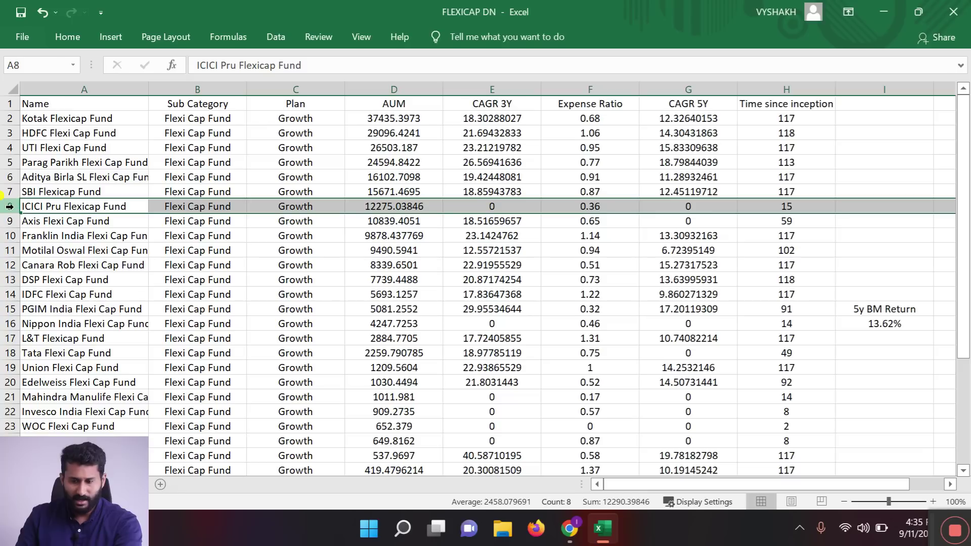
{"action": "key", "text": "Delete"}
{"action": "left_click", "coordinate": [9, 221]}
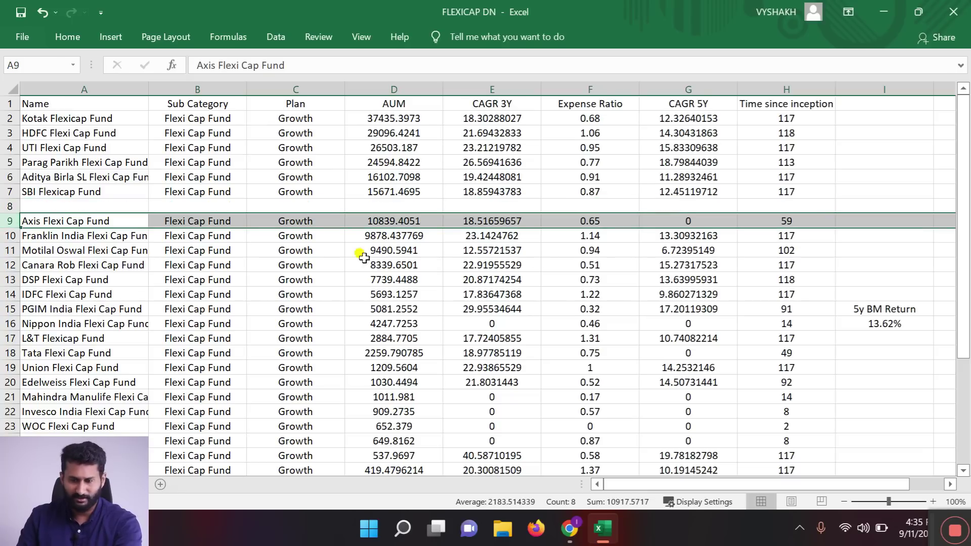
{"action": "key", "text": "Delete"}
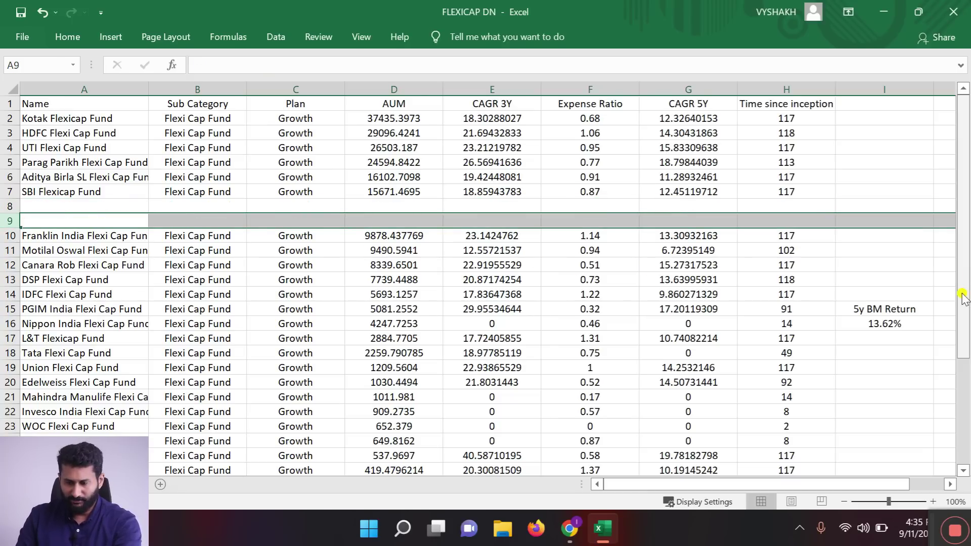
{"action": "left_click_drag", "start_coordinate": [963, 298], "coordinate": [962, 301]}
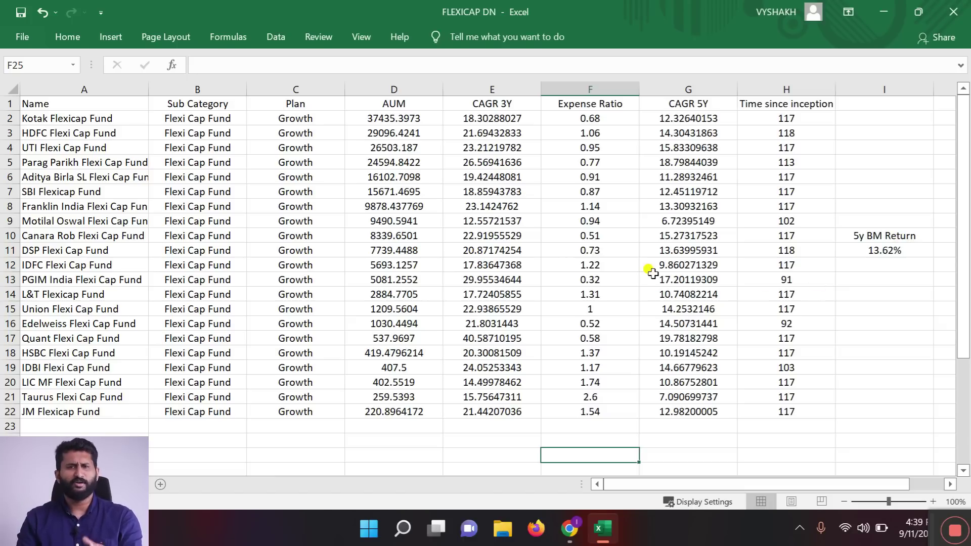
Switch to the Parag Parikh Flexi Cap fund page in Chrome and look up the 5Y return of S&P BSE 500 TRI.
{"action": "left_click", "coordinate": [569, 528]}
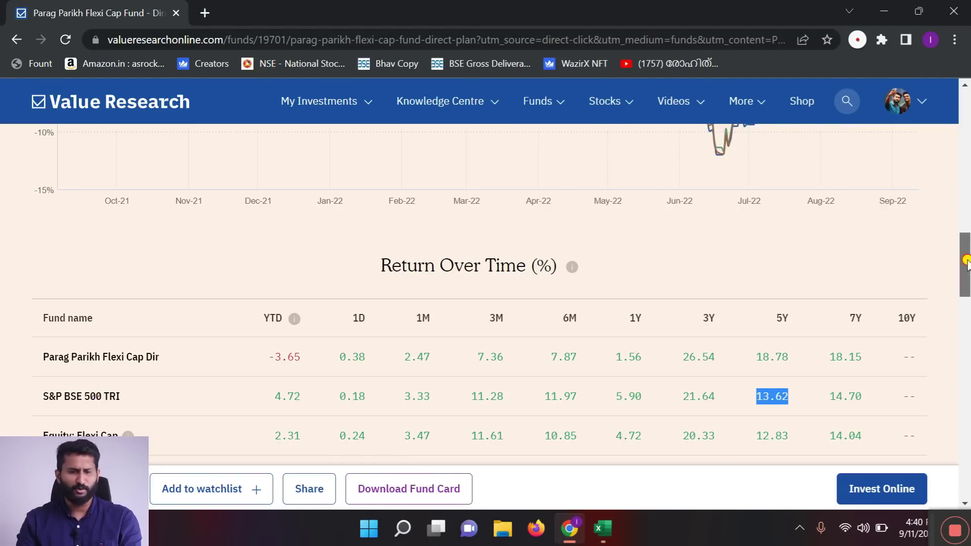
{"action": "scroll", "coordinate": [316, 119], "scroll_direction": "up", "scroll_amount": 2}
{"action": "left_click_drag", "start_coordinate": [965, 253], "coordinate": [966, 295]}
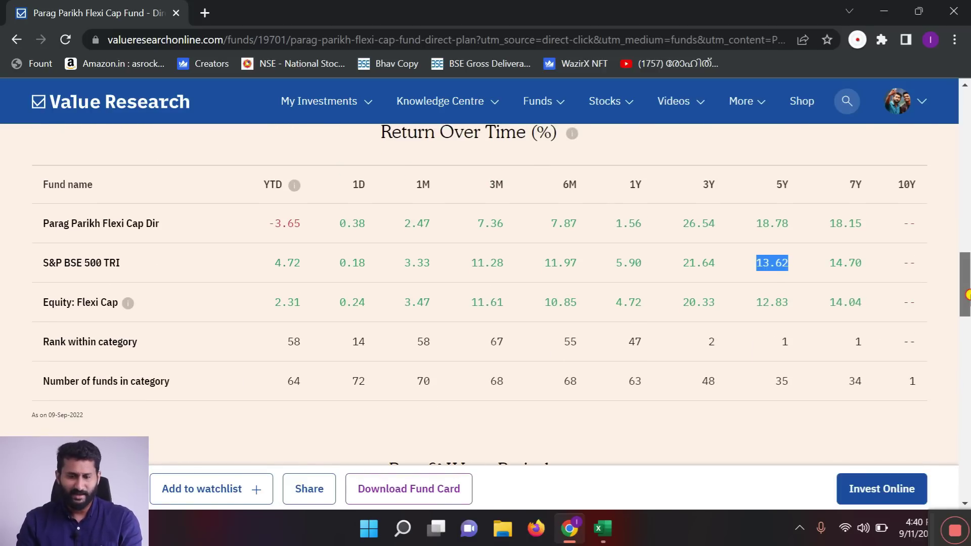
{"action": "scroll", "coordinate": [171, 254], "scroll_direction": "up", "scroll_amount": 1}
{"action": "triple_click", "coordinate": [49, 290]}
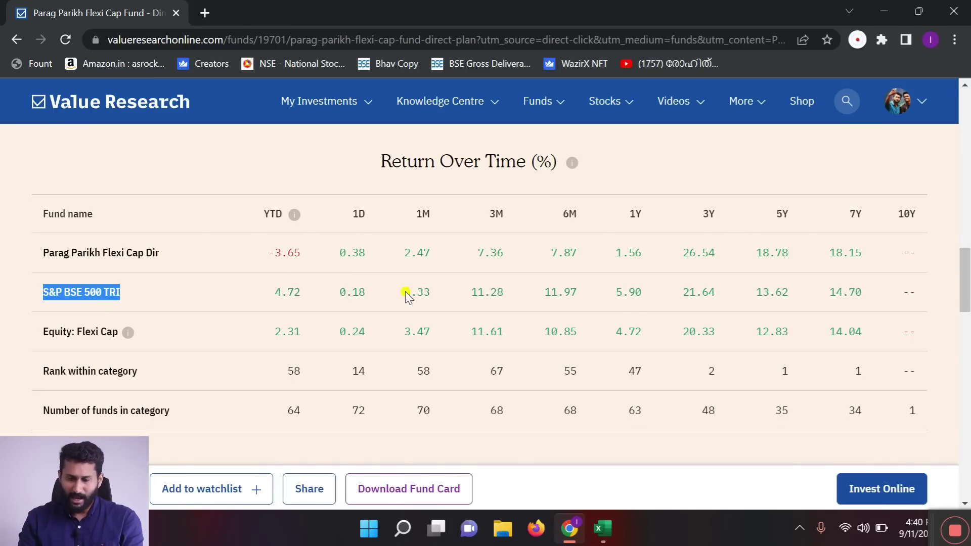
{"action": "left_click_drag", "start_coordinate": [779, 213], "coordinate": [783, 284]}
{"action": "left_click", "coordinate": [775, 289]}
{"action": "double_click", "coordinate": [772, 289]}
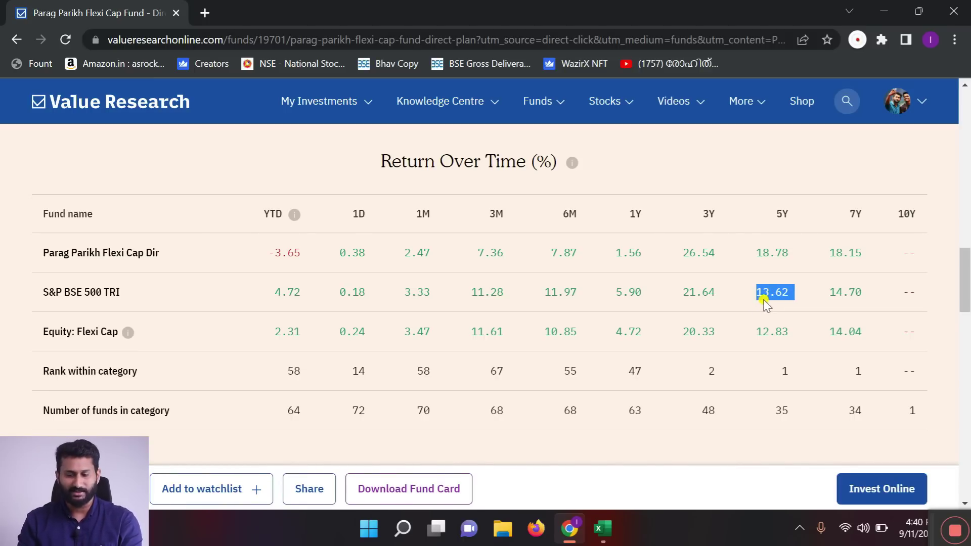
Switch back to Excel, compare Kotak Flexicap Fund's CAGR 5Y with the 5y BM Return, and clear that fund's row.
{"action": "left_click", "coordinate": [604, 521]}
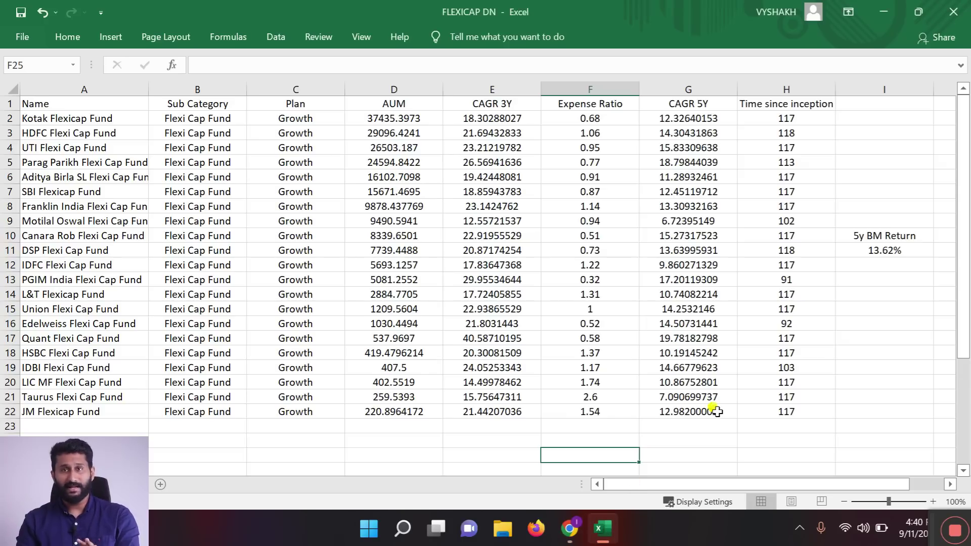
{"action": "left_click_drag", "start_coordinate": [849, 220], "coordinate": [898, 249]}
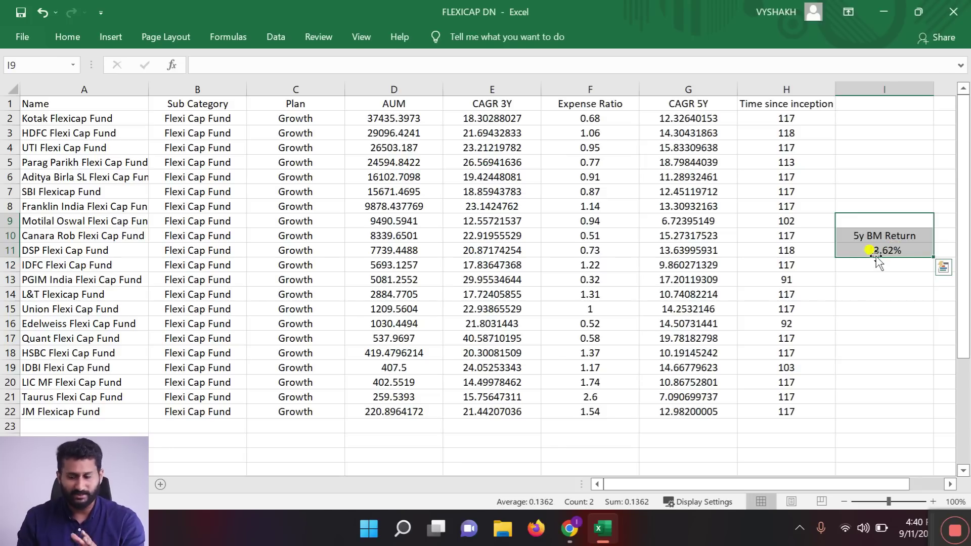
{"action": "left_click", "coordinate": [878, 250]}
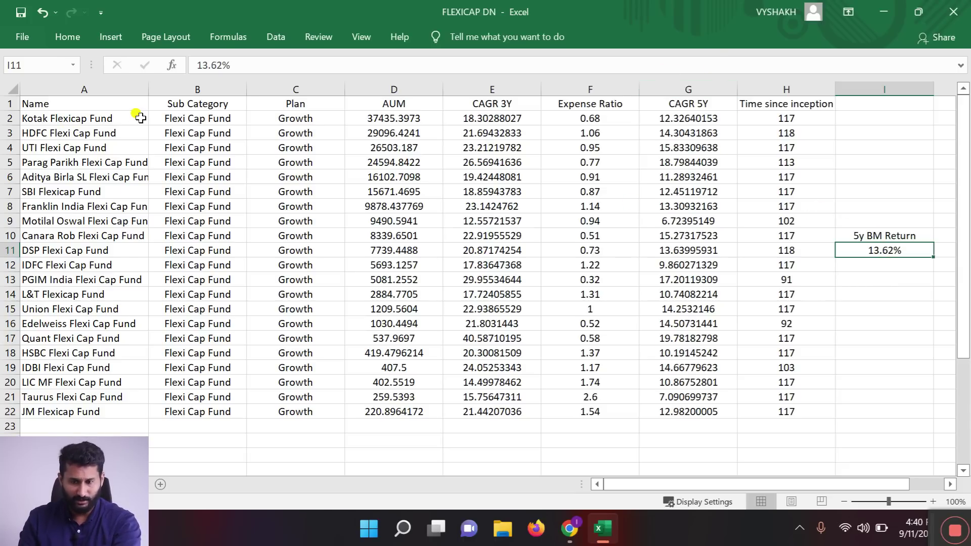
{"action": "left_click", "coordinate": [687, 119]}
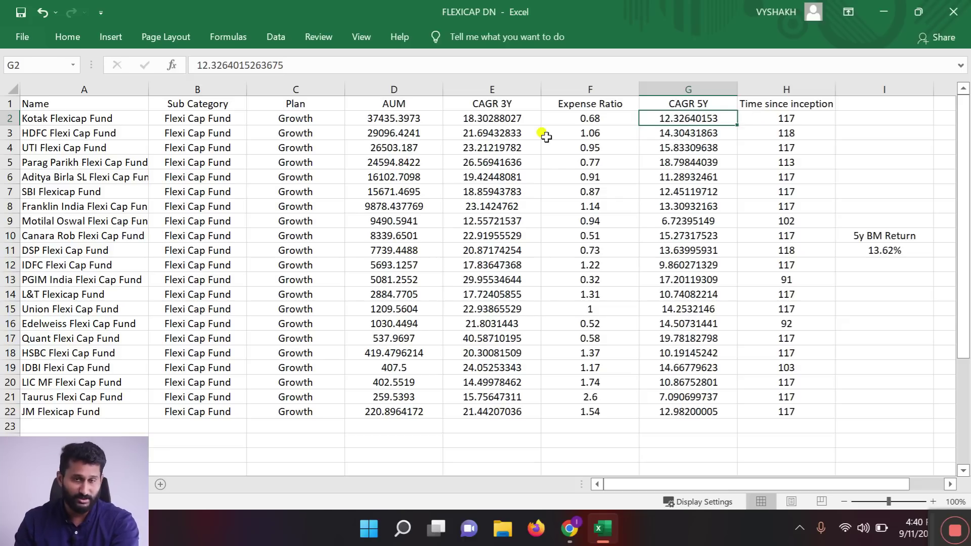
{"action": "left_click", "coordinate": [3, 119]}
{"action": "key", "text": "Delete"}
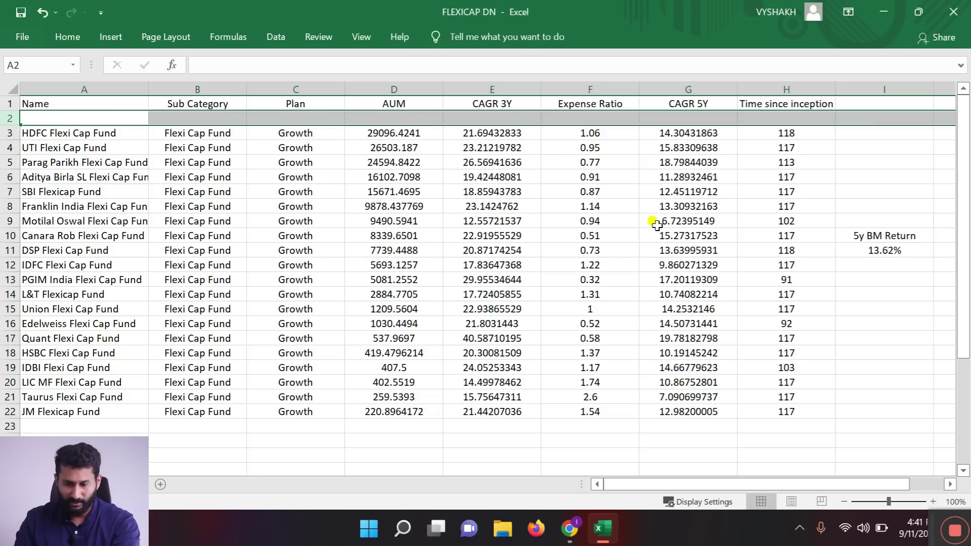
Clear the contents of the Motilal Oswal Flexi Cap Fund row.
{"action": "left_click", "coordinate": [73, 224]}
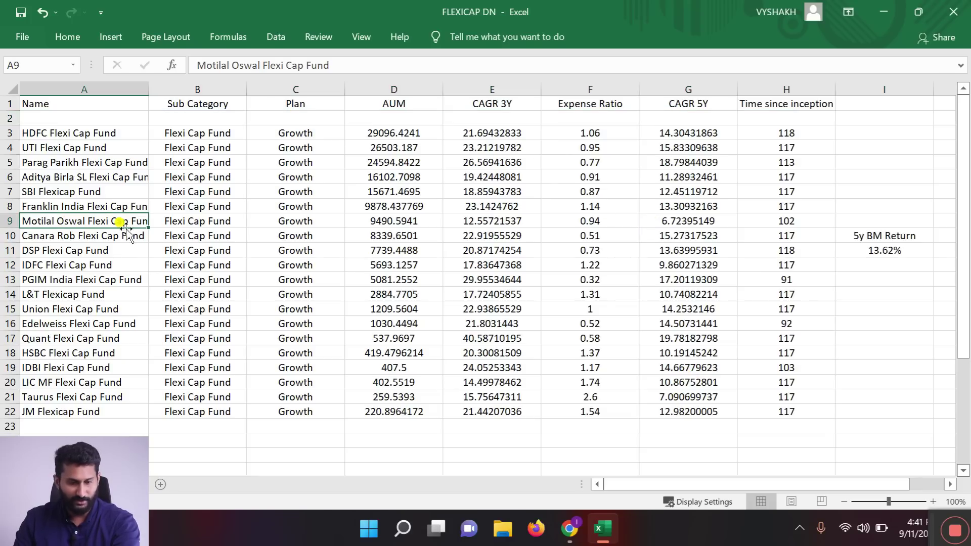
{"action": "left_click", "coordinate": [3, 221]}
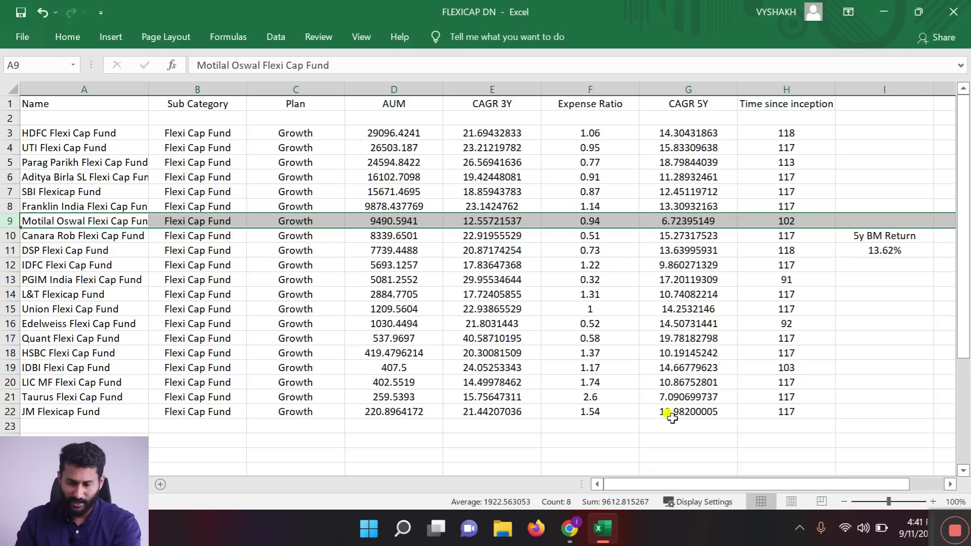
{"action": "key", "text": "Delete"}
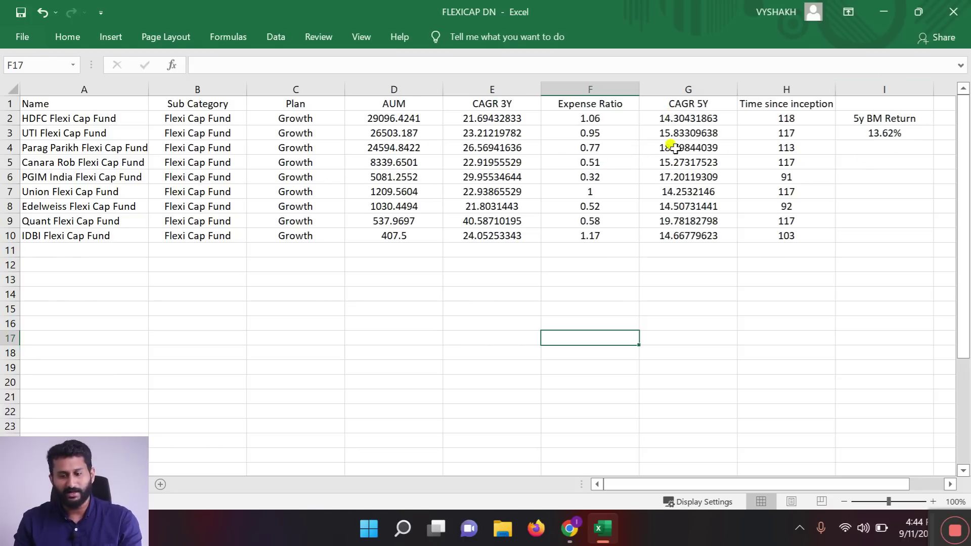
Examine the five-year CAGRs and expense ratios of the remaining funds, including Union, Edelweiss, Quant, Canara Rob and PGIM India.
{"action": "left_click", "coordinate": [680, 121]}
{"action": "left_click", "coordinate": [668, 134]}
{"action": "left_click", "coordinate": [671, 146]}
{"action": "left_click", "coordinate": [686, 177]}
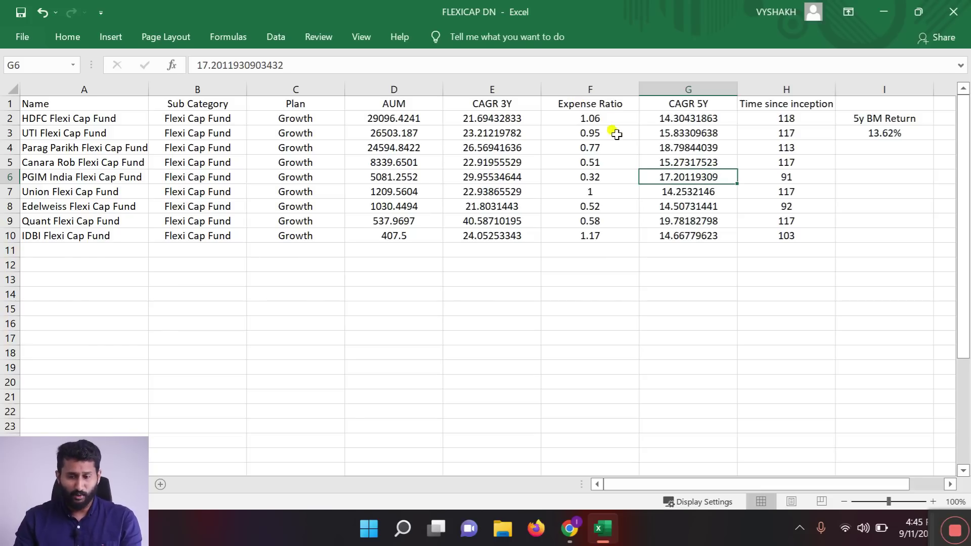
{"action": "left_click", "coordinate": [619, 202]}
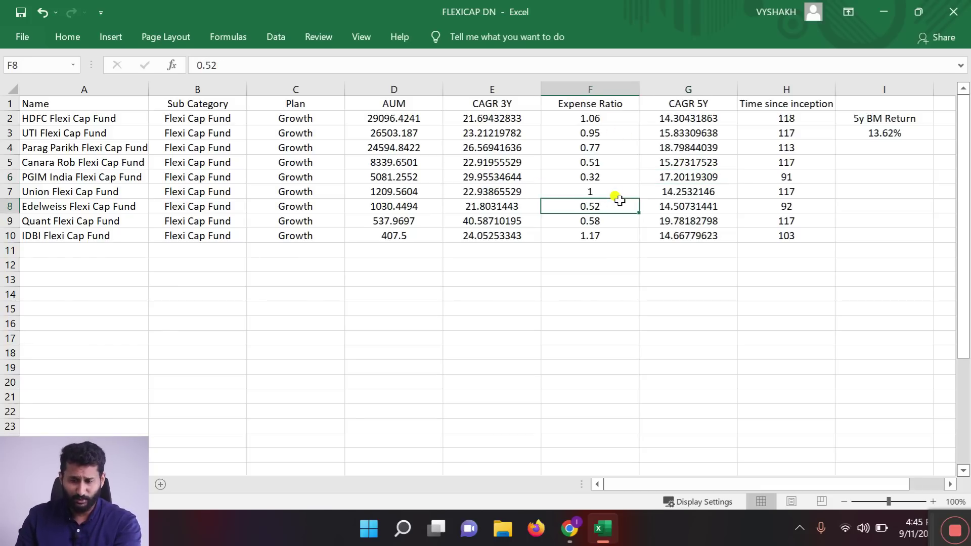
{"action": "left_click", "coordinate": [24, 195]}
{"action": "left_click", "coordinate": [10, 192]}
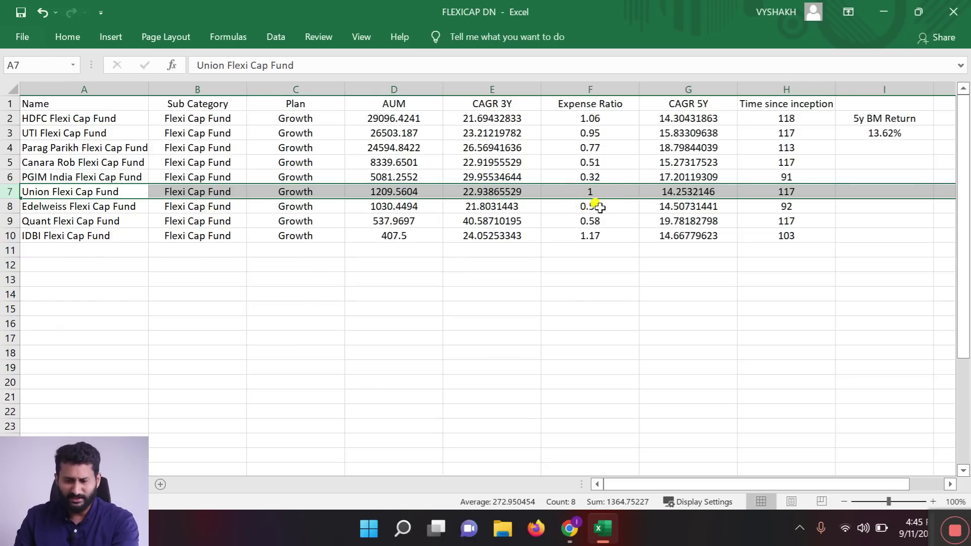
{"action": "left_click", "coordinate": [591, 207]}
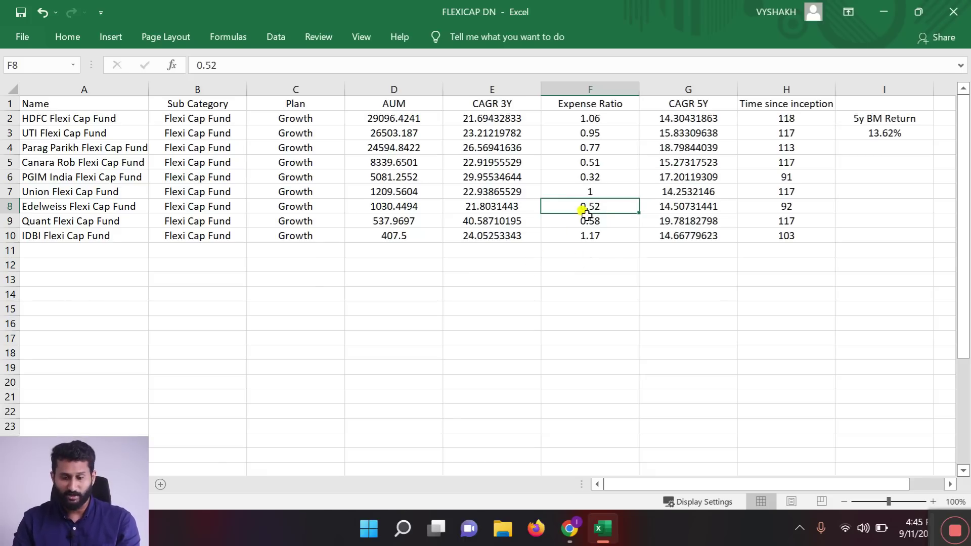
{"action": "left_click", "coordinate": [595, 223]}
{"action": "left_click", "coordinate": [605, 162]}
{"action": "left_click", "coordinate": [597, 177]}
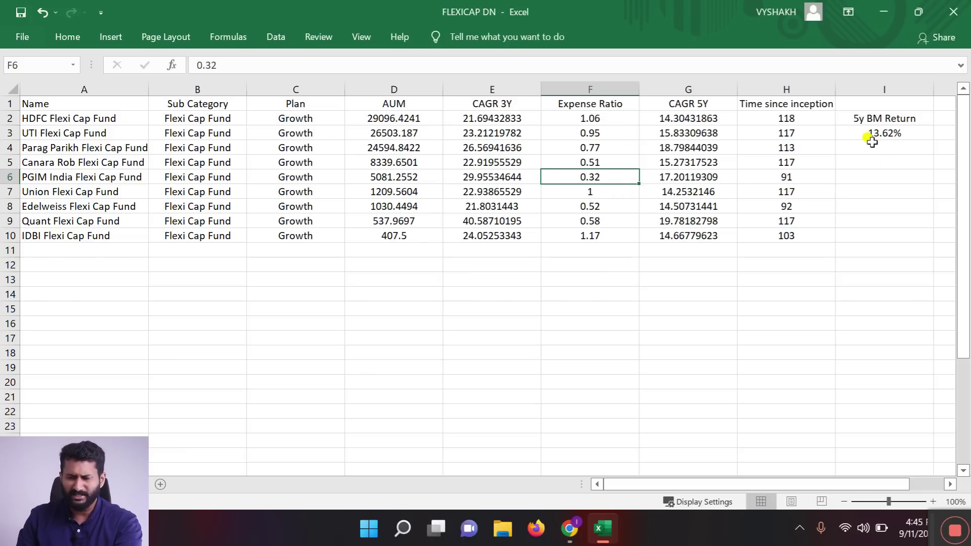
Clear the contents of the Union Flexi Cap Fund and IDBI Flexi Cap Fund rows.
{"action": "left_click", "coordinate": [683, 193]}
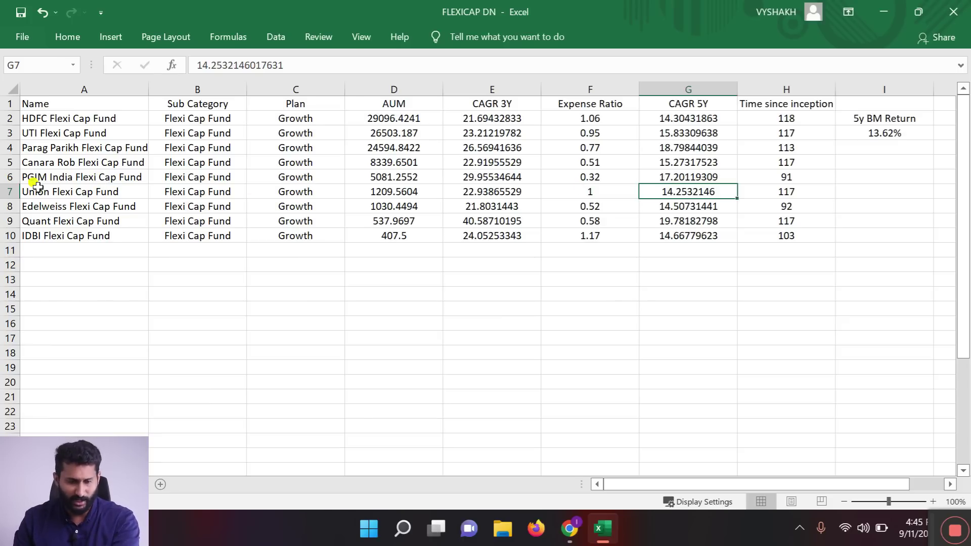
{"action": "left_click", "coordinate": [10, 191]}
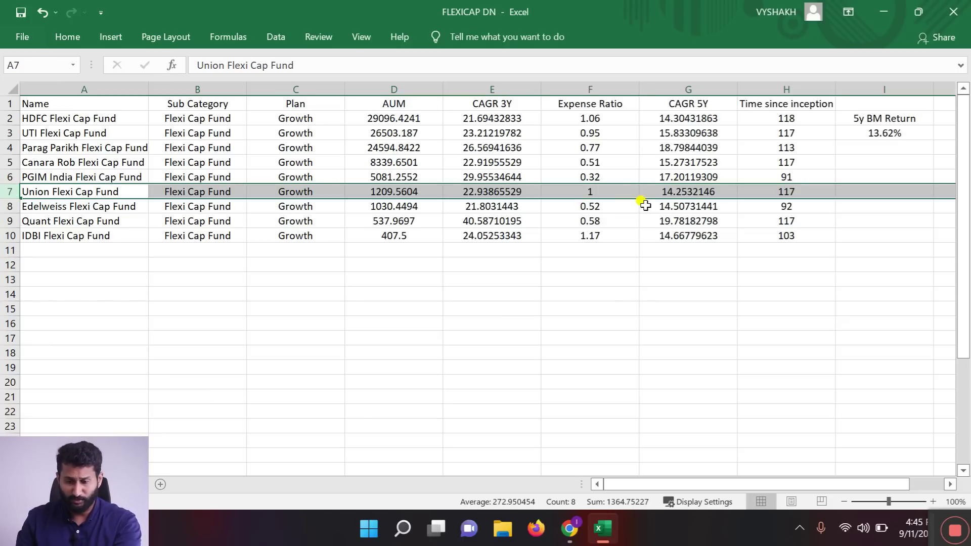
{"action": "key", "text": "Delete"}
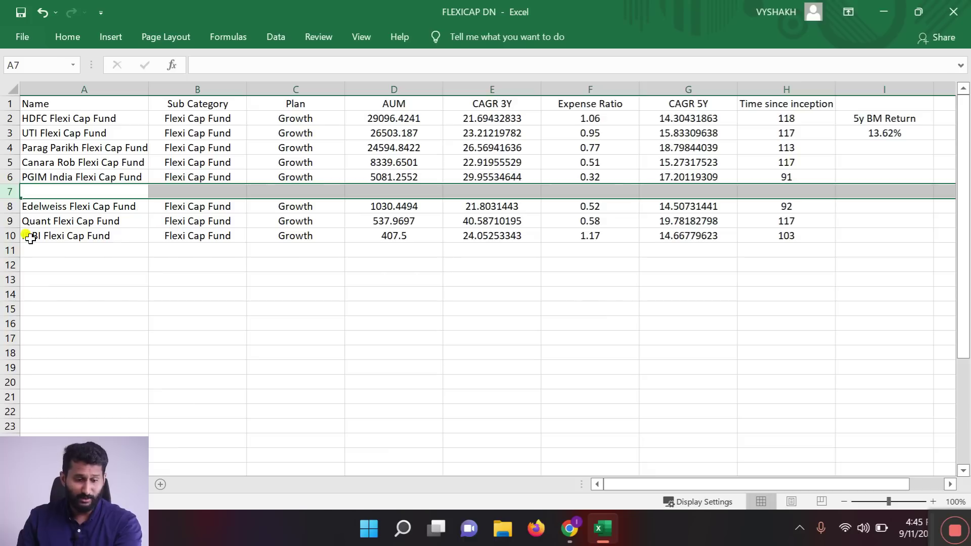
{"action": "left_click", "coordinate": [10, 236]}
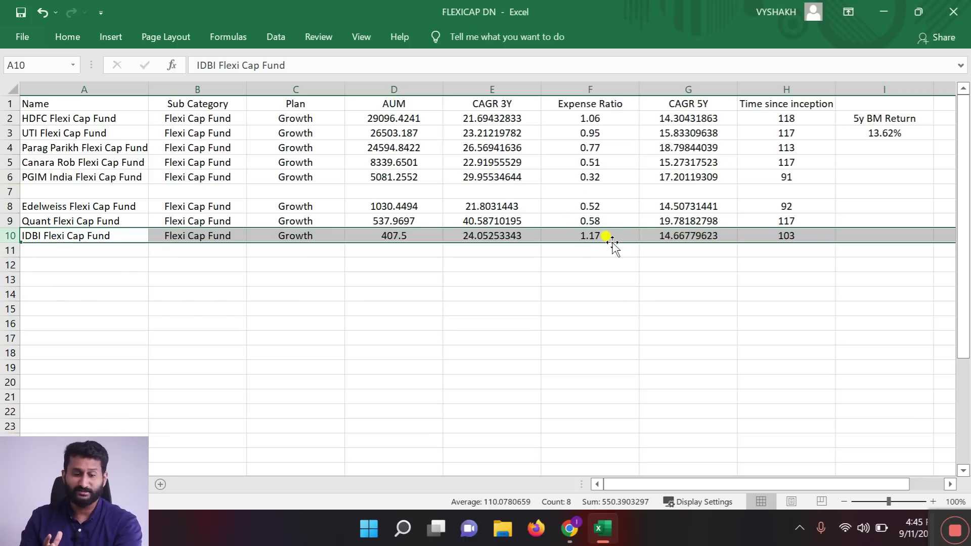
{"action": "key", "text": "Delete"}
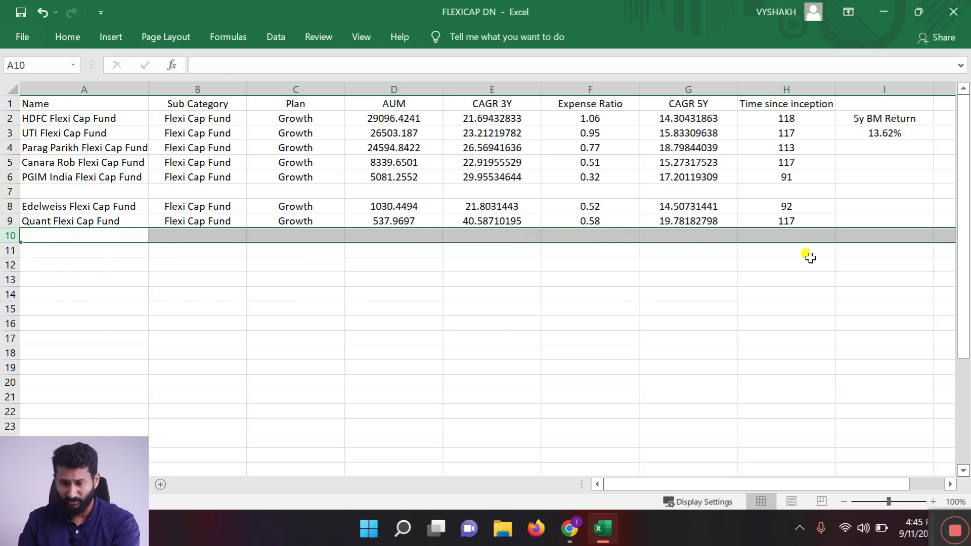
Clear the HDFC Flexi Cap Fund data in A2:H2, keeping the 5y BM Return label beside it.
{"action": "left_click", "coordinate": [715, 260]}
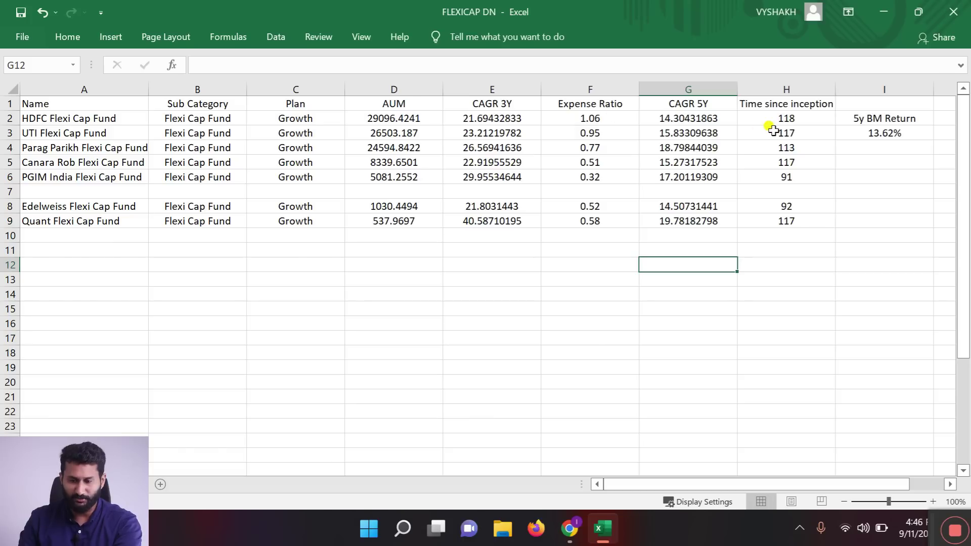
{"action": "left_click_drag", "start_coordinate": [813, 120], "coordinate": [145, 114]}
{"action": "key", "text": "Delete"}
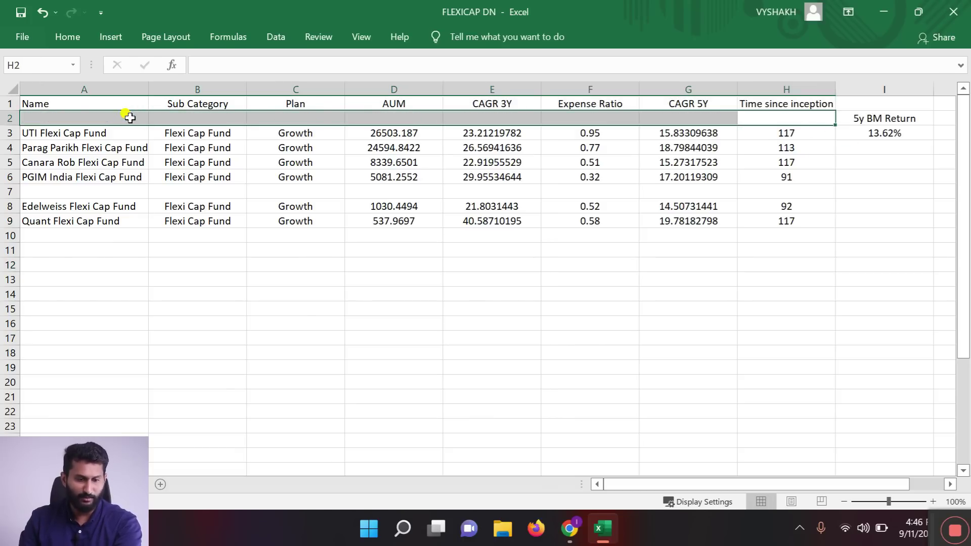
Switch to the FLEXDATA workbook containing the six shortlisted funds and their risk ratios.
{"action": "left_click", "coordinate": [601, 296]}
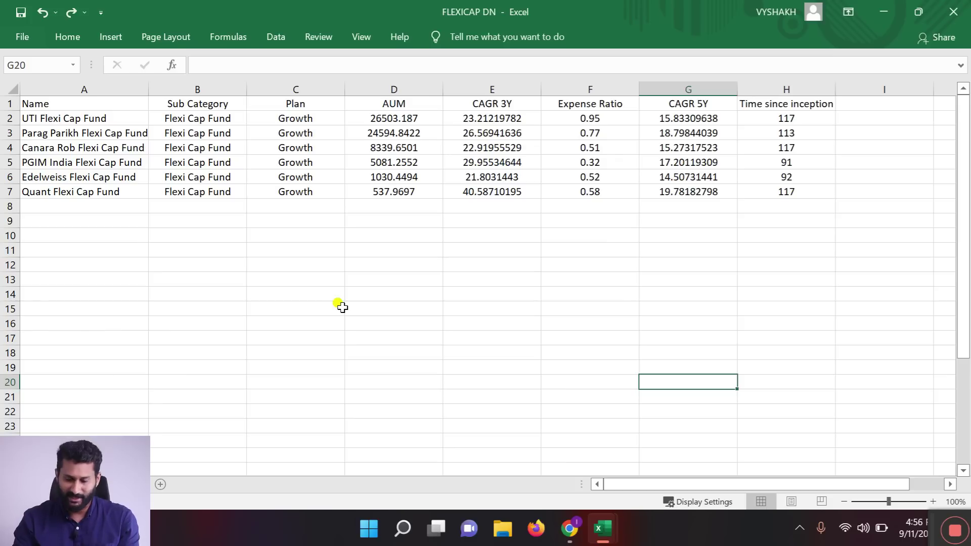
{"action": "mouse_move", "coordinate": [602, 529]}
{"action": "left_click", "coordinate": [683, 448]}
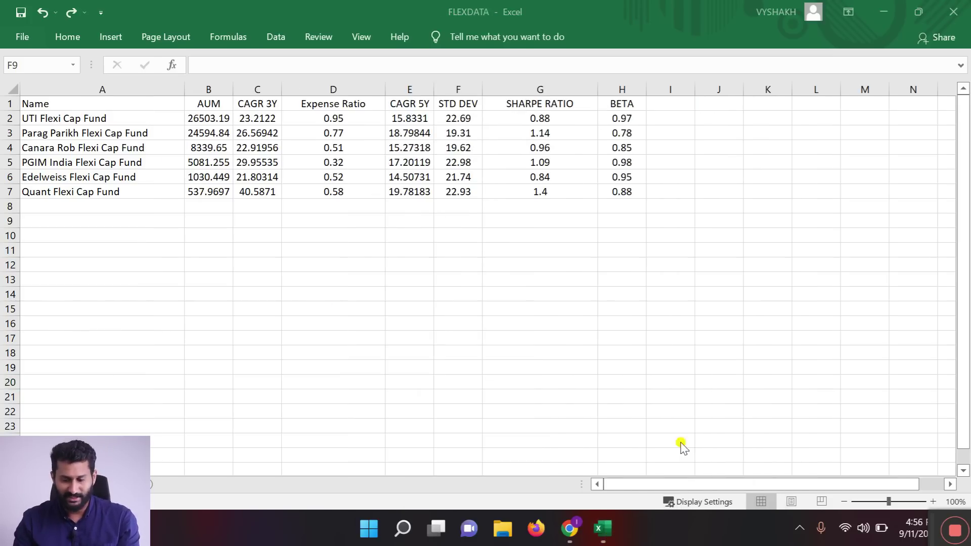
{"action": "left_click", "coordinate": [321, 306]}
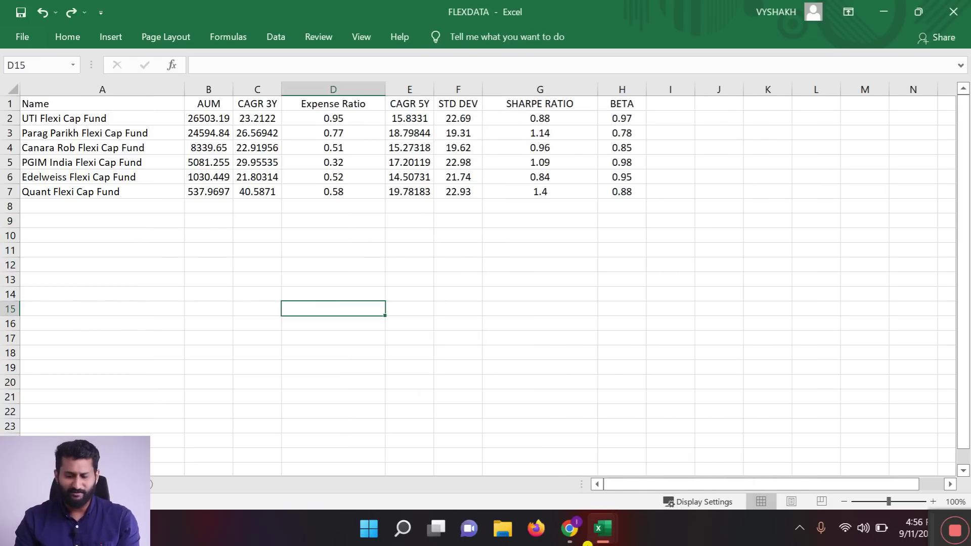
{"action": "left_click", "coordinate": [571, 531]}
{"action": "left_click", "coordinate": [576, 537]}
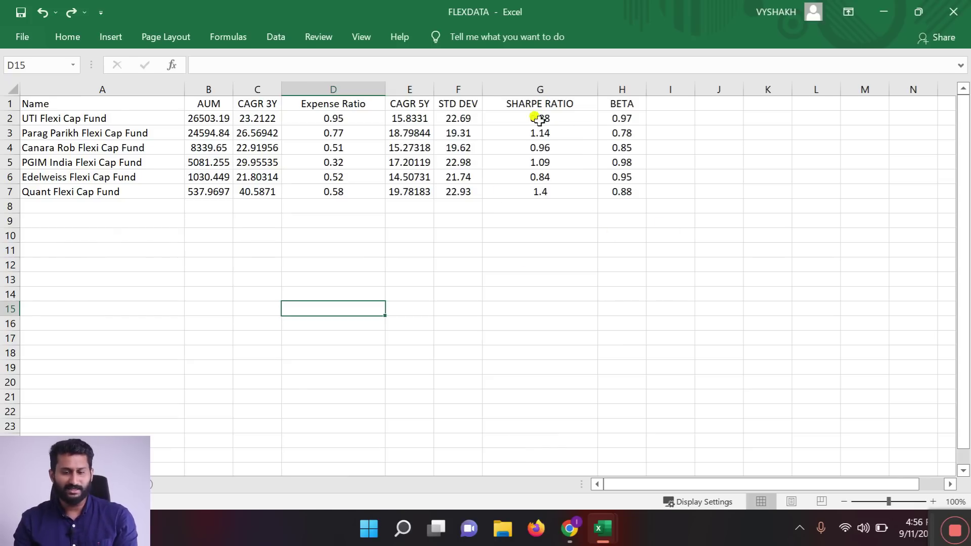
Examine the STD DEV, SHARPE RATIO and BETA columns for the shortlisted funds.
{"action": "left_click", "coordinate": [462, 89]}
{"action": "left_click", "coordinate": [547, 87]}
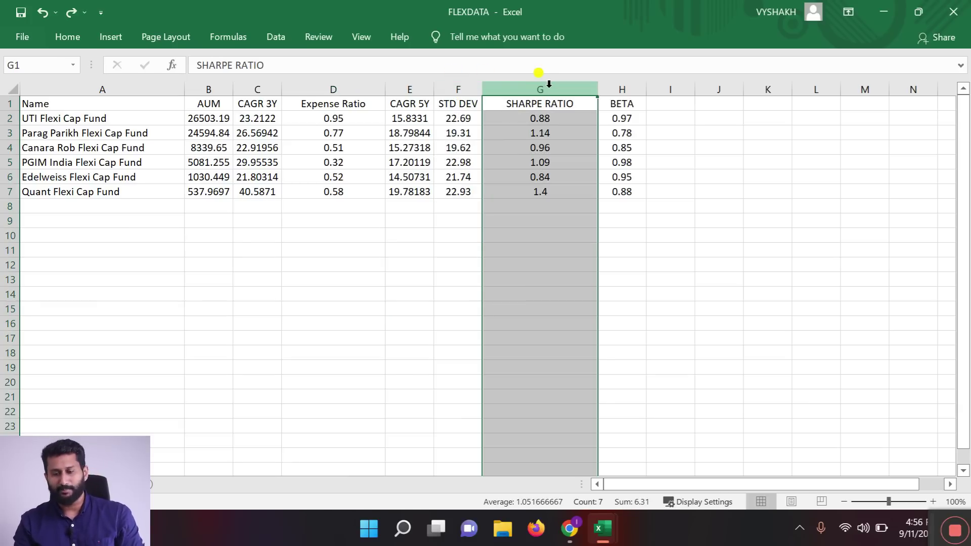
{"action": "left_click", "coordinate": [621, 88]}
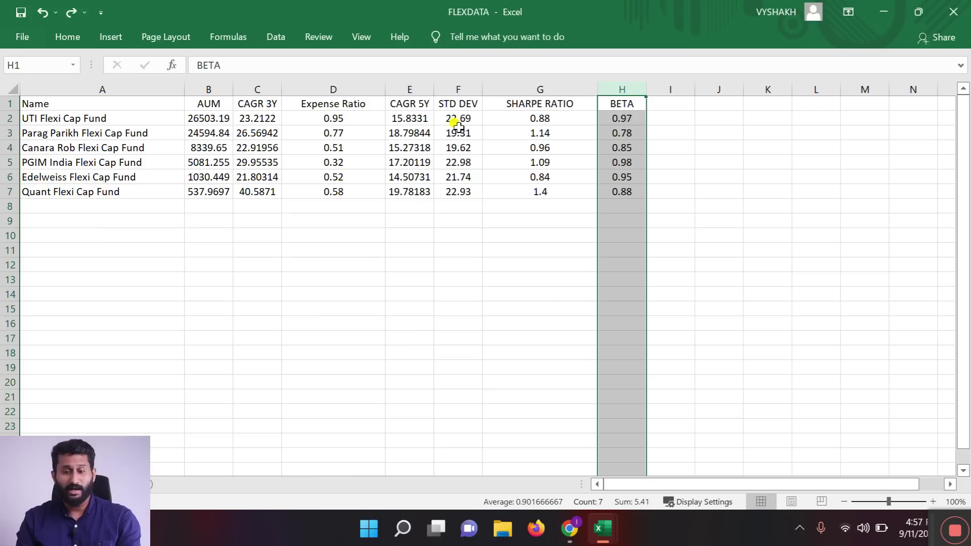
{"action": "left_click", "coordinate": [542, 217]}
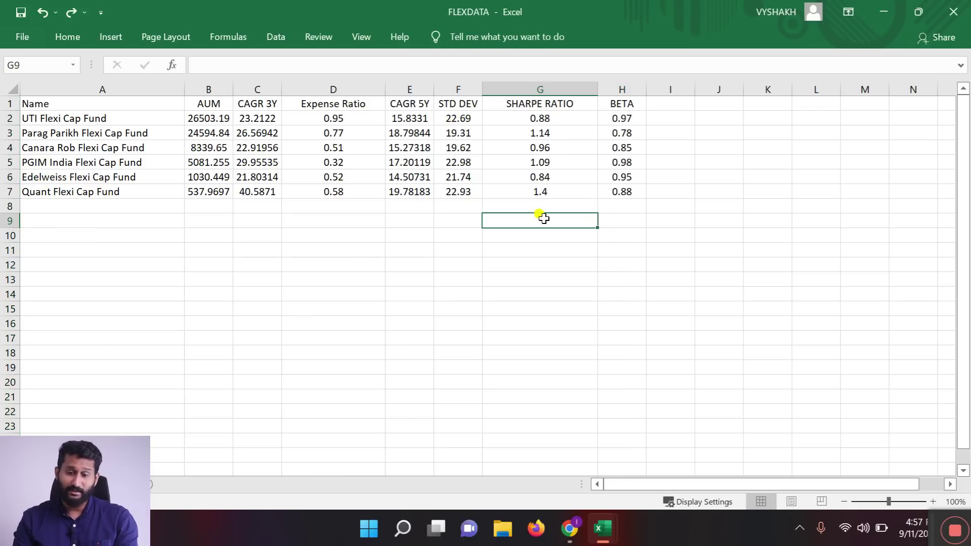
{"action": "left_click", "coordinate": [624, 89]}
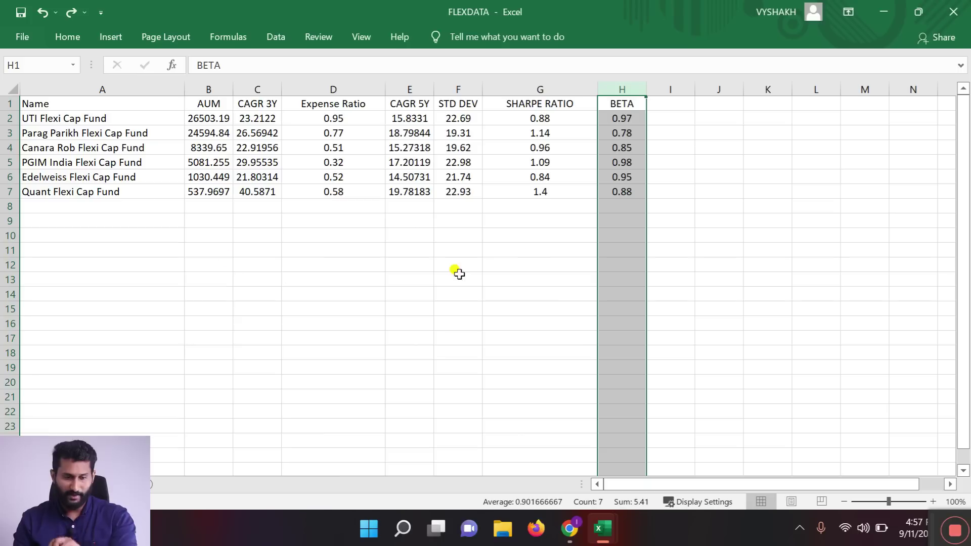
Check Edelweiss Flexi Cap Fund's five-year CAGR, standard deviation and beta, and clear the contents of its row.
{"action": "left_click", "coordinate": [70, 162]}
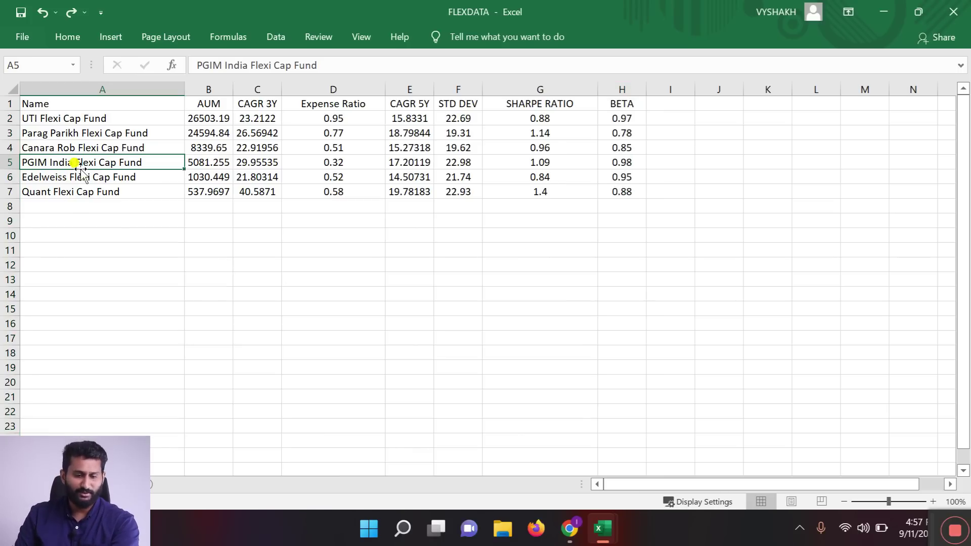
{"action": "left_click", "coordinate": [62, 176]}
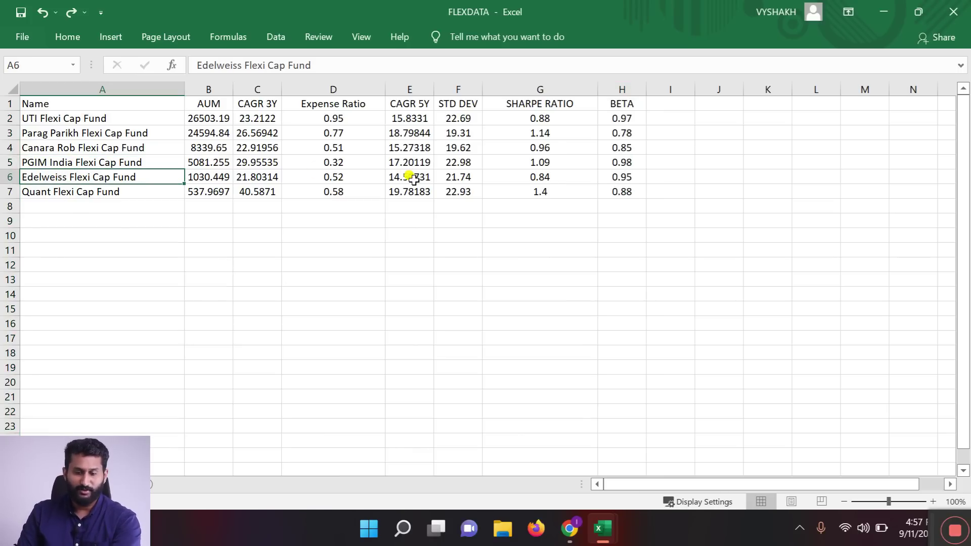
{"action": "left_click", "coordinate": [380, 178]}
{"action": "left_click", "coordinate": [424, 176]}
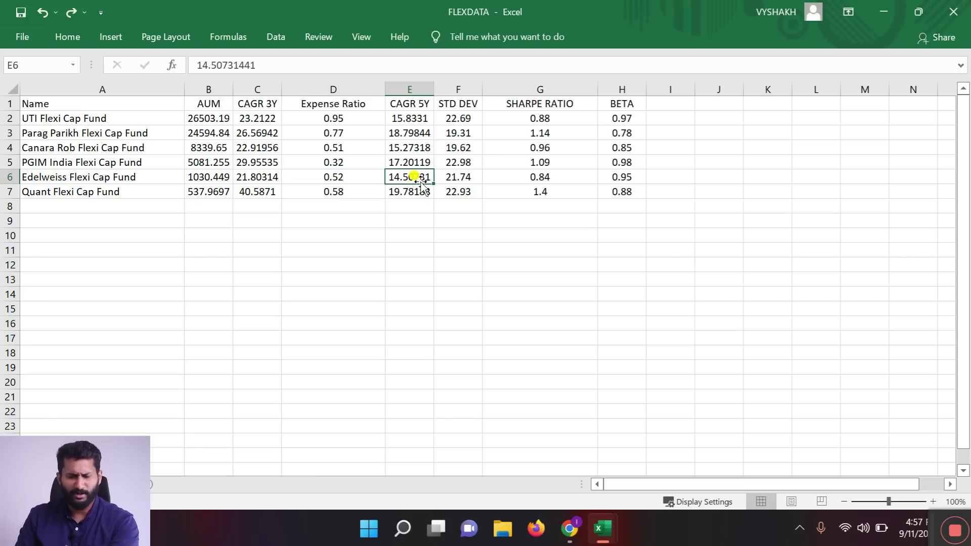
{"action": "left_click", "coordinate": [463, 178]}
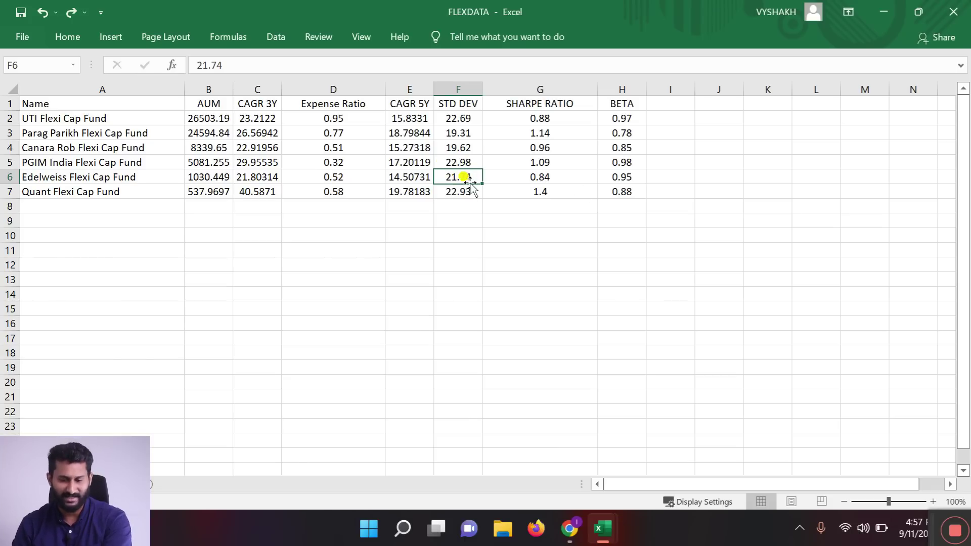
{"action": "left_click", "coordinate": [622, 176]}
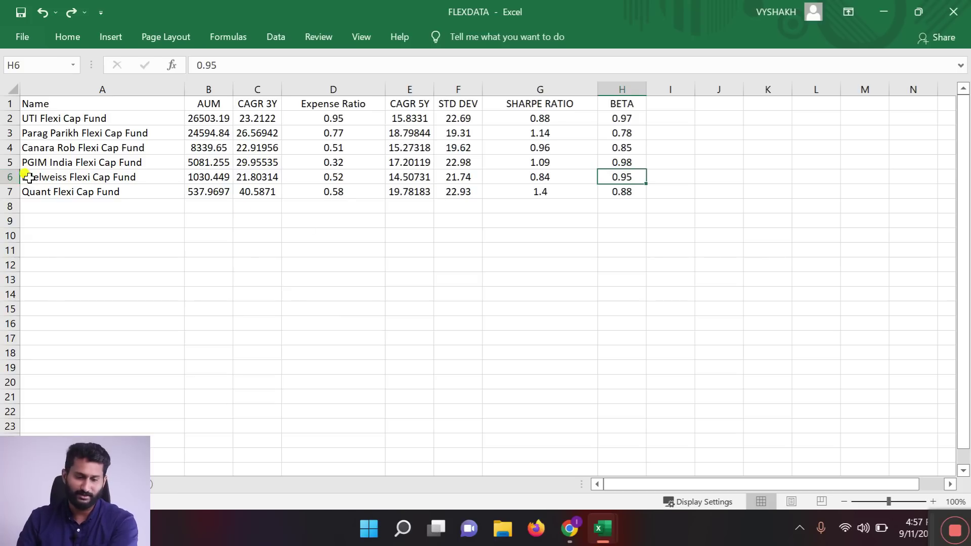
{"action": "left_click", "coordinate": [11, 177]}
{"action": "key", "text": "Delete"}
{"action": "left_click", "coordinate": [38, 220]}
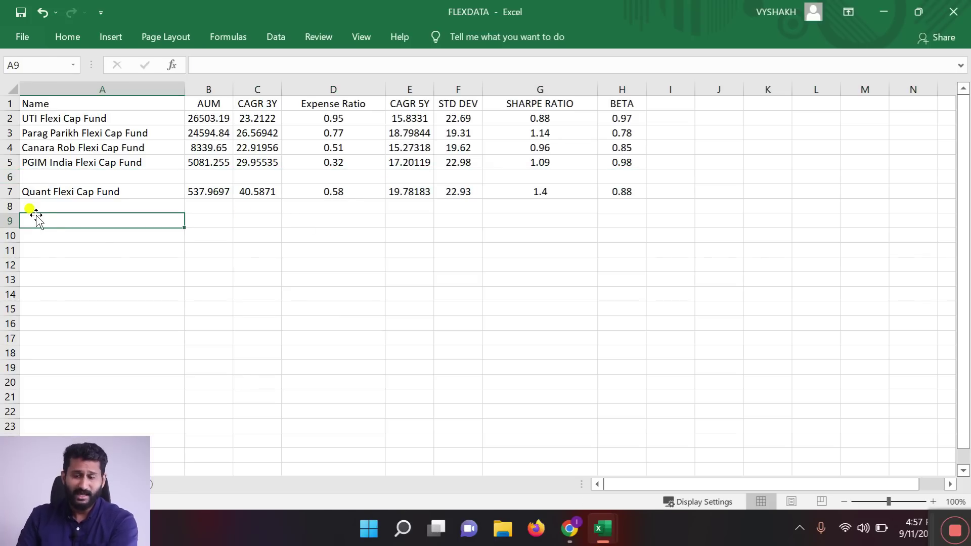
Check Quant Flexi Cap Fund's Sharpe ratio and beta, and clear the contents of its row.
{"action": "left_click", "coordinate": [62, 191]}
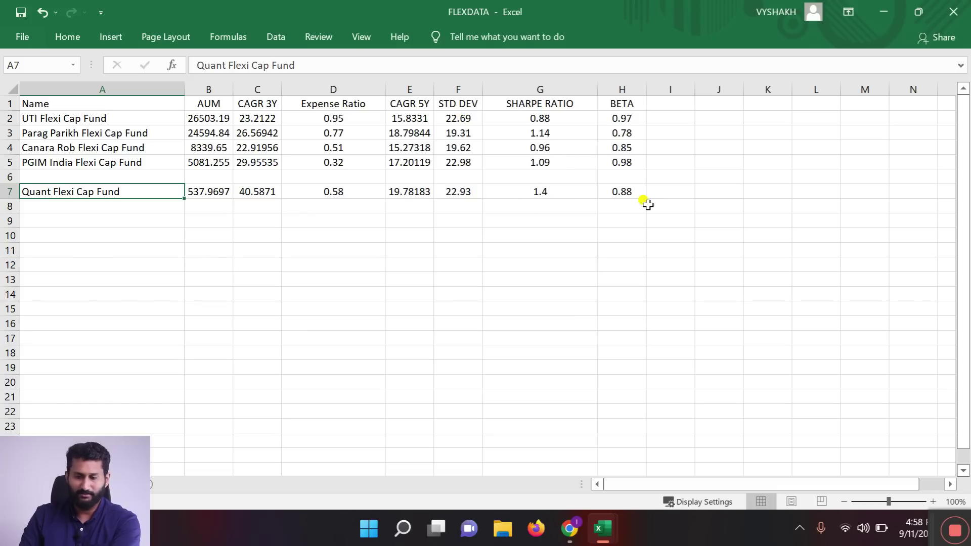
{"action": "left_click", "coordinate": [542, 194]}
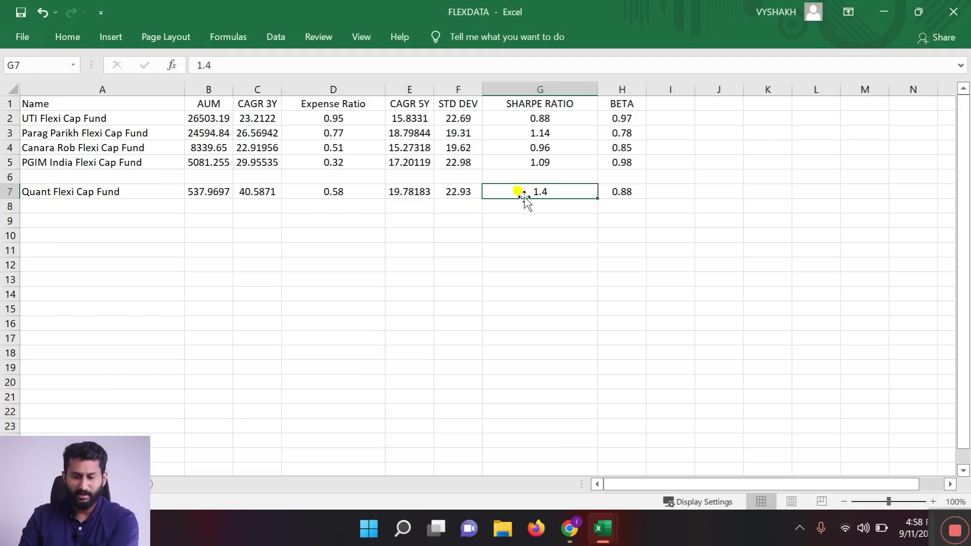
{"action": "left_click", "coordinate": [630, 192]}
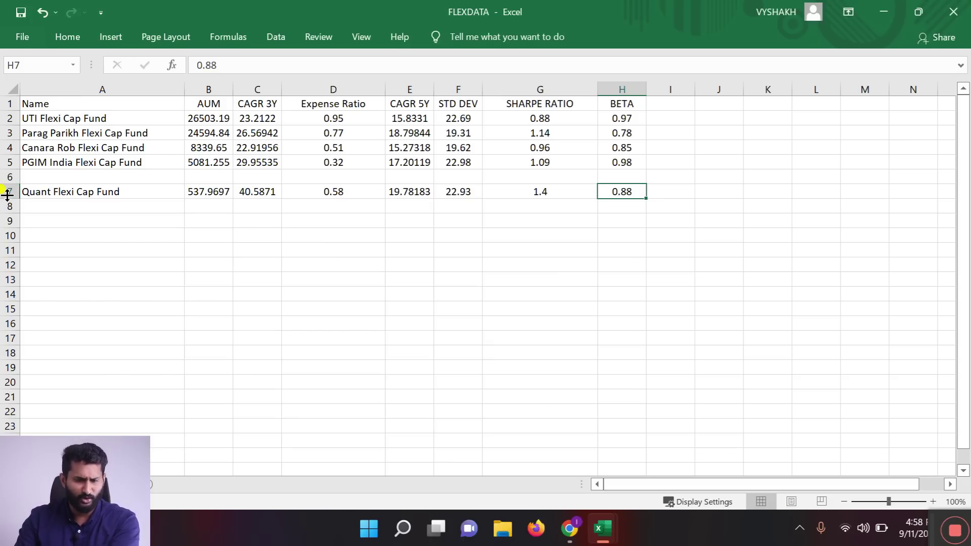
{"action": "left_click", "coordinate": [8, 193]}
{"action": "key", "text": "Delete"}
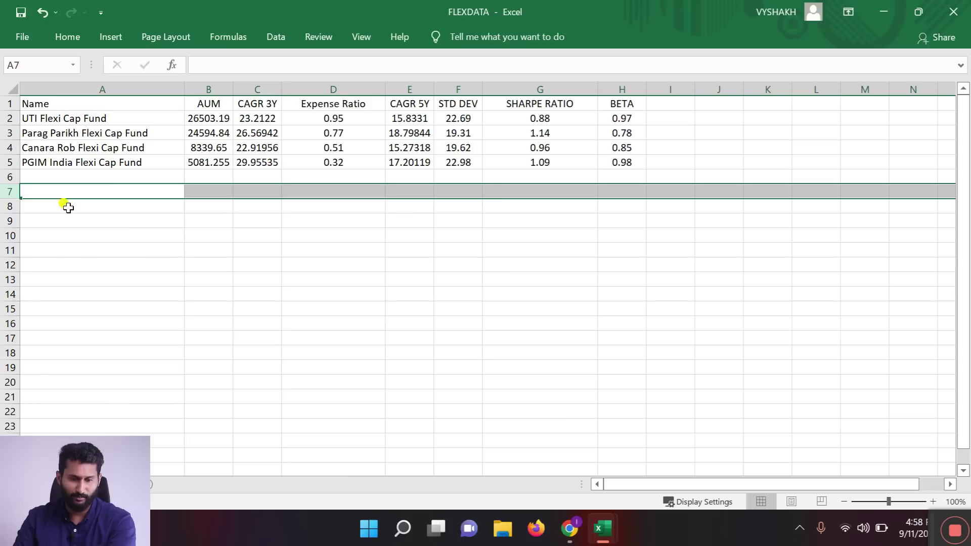
{"action": "left_click", "coordinate": [177, 265]}
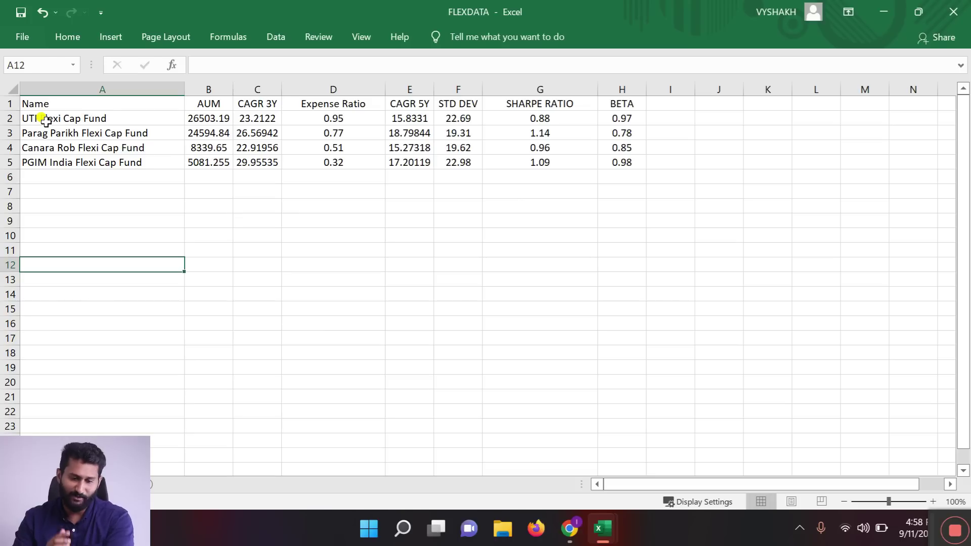
Check UTI Flexi Cap Fund's expense ratio, standard deviation, Sharpe ratio and beta, and clear the contents of its row.
{"action": "left_click", "coordinate": [345, 116]}
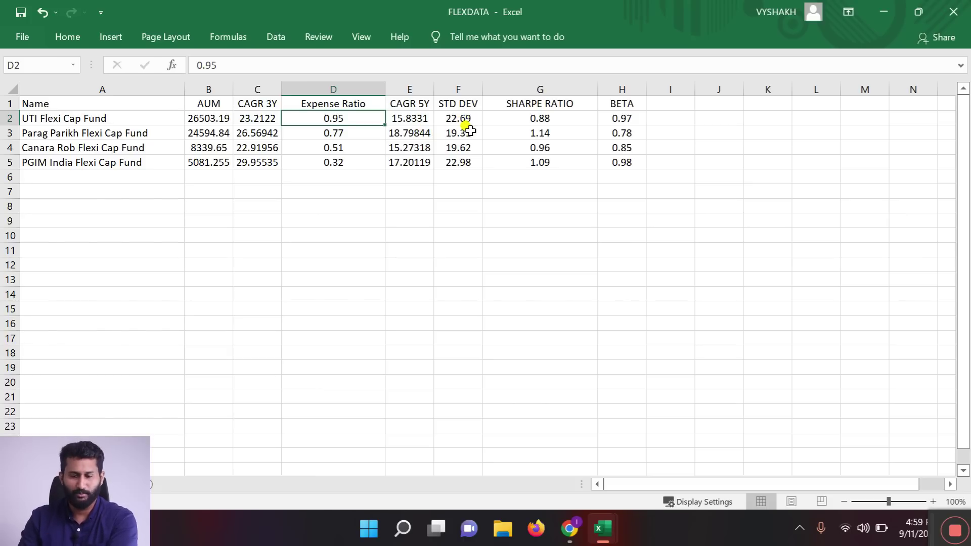
{"action": "left_click", "coordinate": [455, 103]}
{"action": "left_click", "coordinate": [455, 119]}
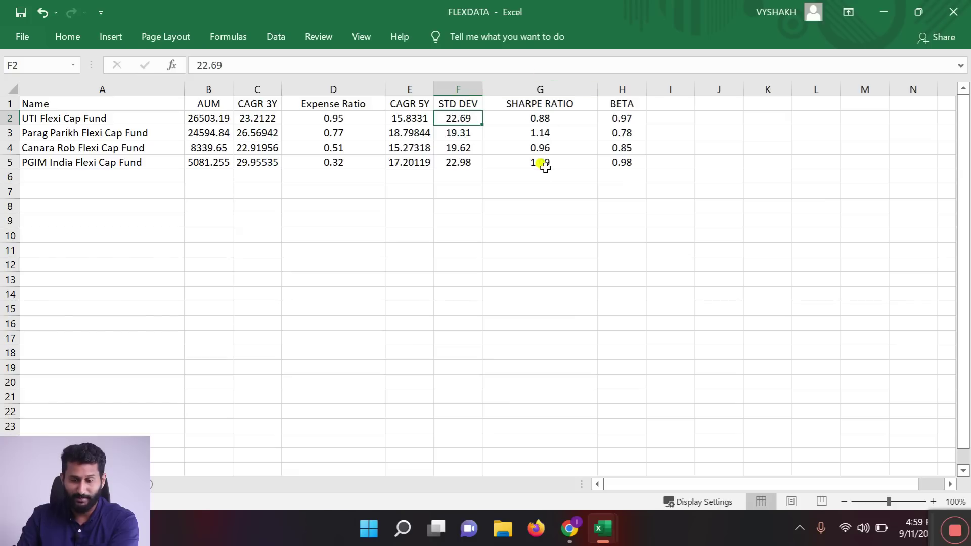
{"action": "left_click", "coordinate": [541, 118]}
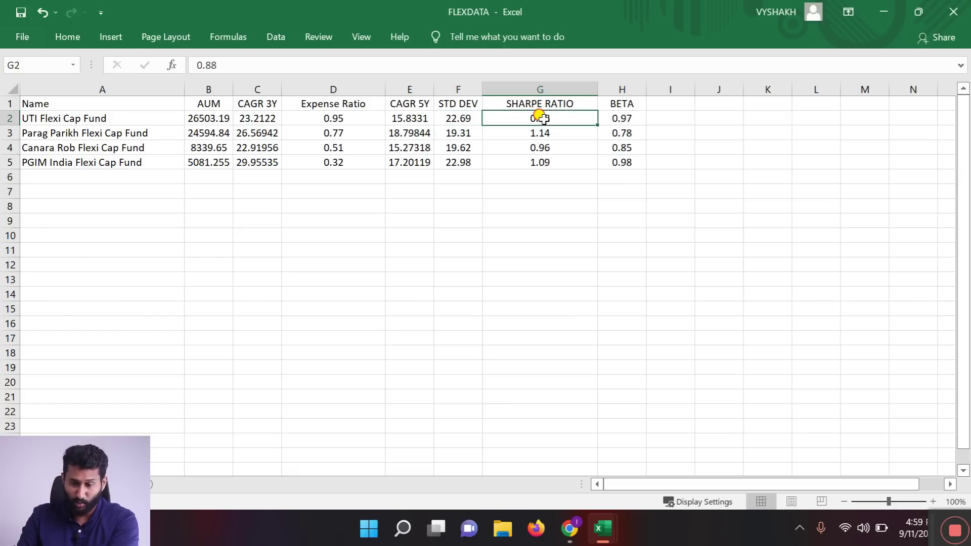
{"action": "left_click", "coordinate": [622, 120]}
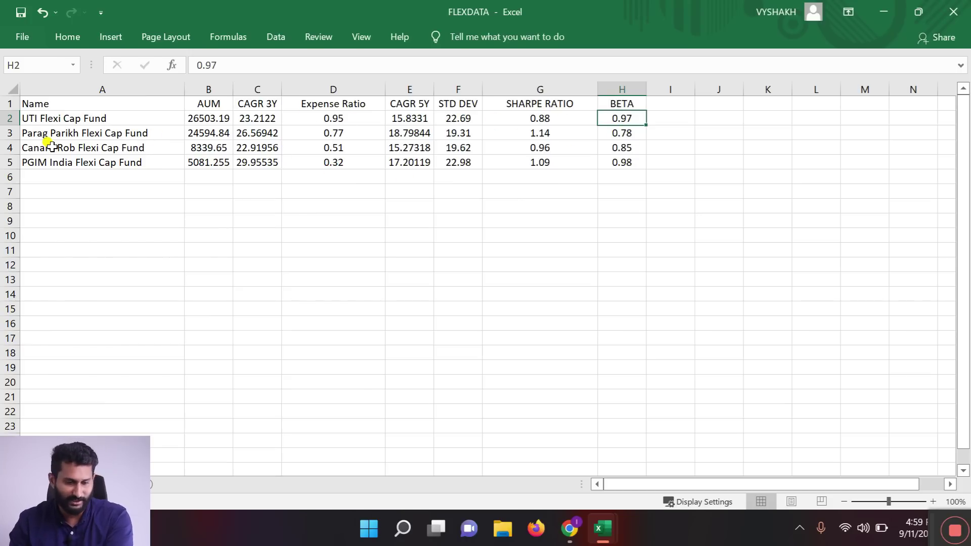
{"action": "left_click", "coordinate": [10, 118]}
{"action": "key", "text": "Delete"}
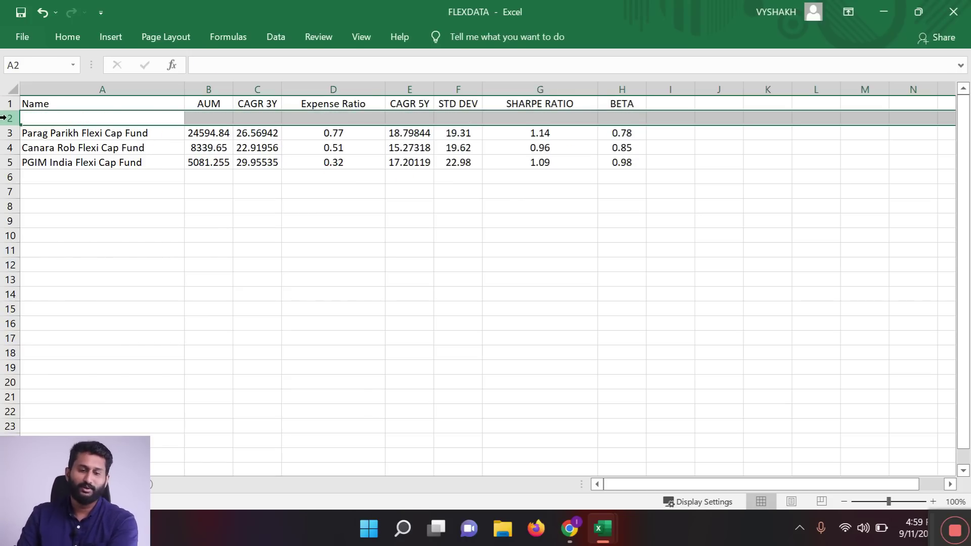
{"action": "left_click", "coordinate": [428, 323]}
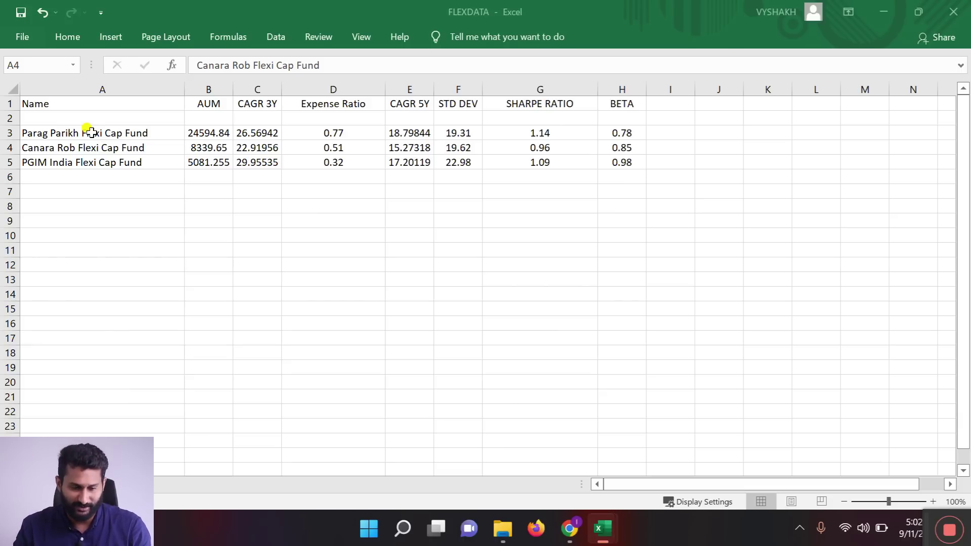
Compare the five-year CAGRs and Sharpe ratios of the Parag Parikh, Canara Rob and PGIM India Flexi Cap Funds.
{"action": "left_click", "coordinate": [90, 132]}
{"action": "left_click", "coordinate": [89, 149]}
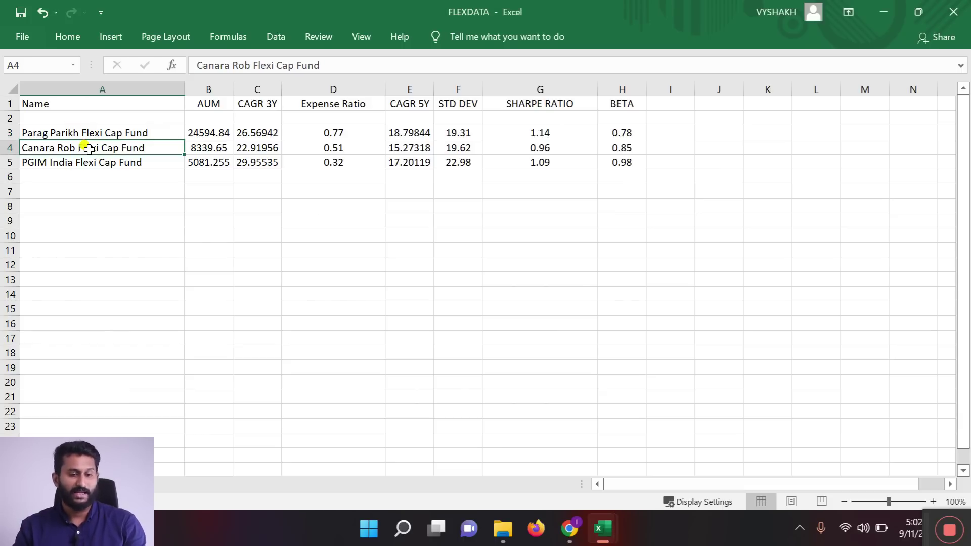
{"action": "left_click", "coordinate": [119, 162]}
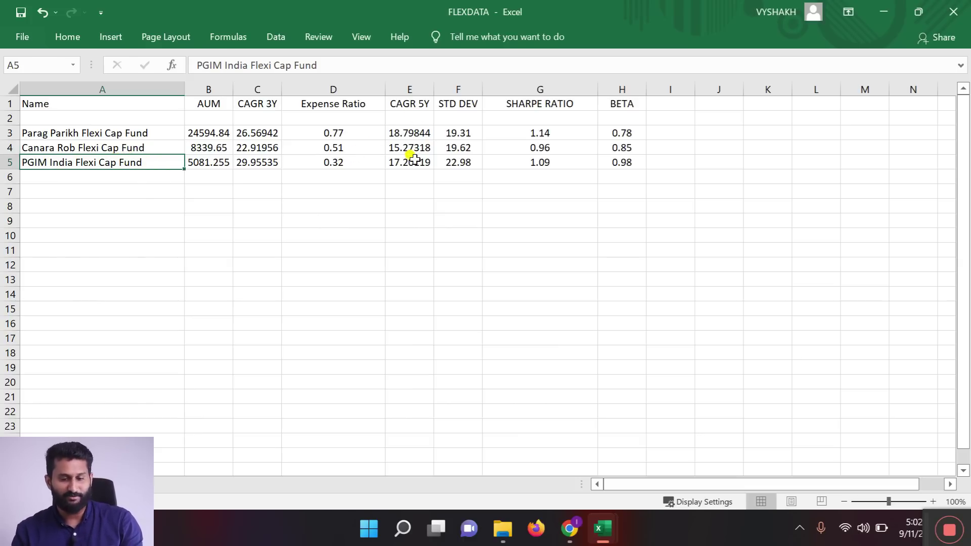
{"action": "left_click", "coordinate": [409, 130]}
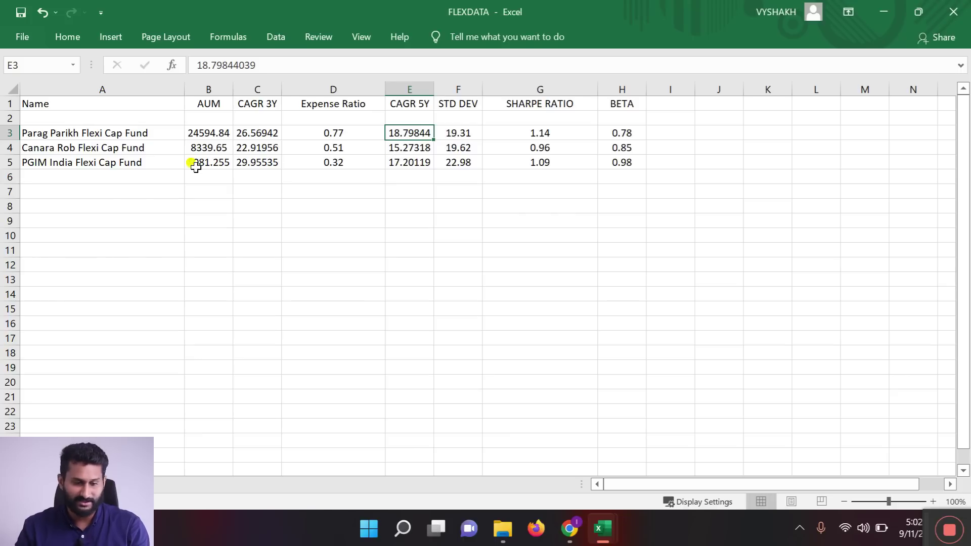
{"action": "left_click", "coordinate": [405, 163]}
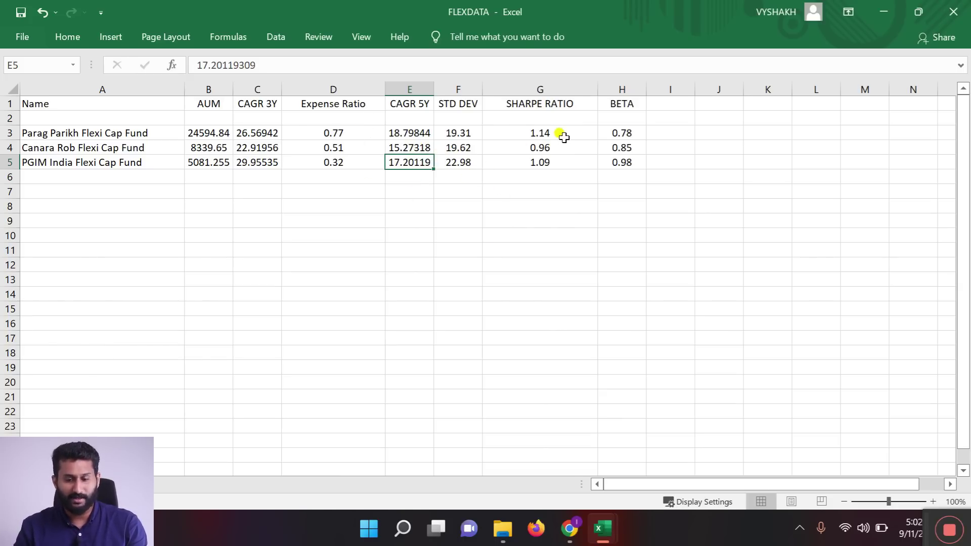
{"action": "left_click", "coordinate": [563, 122]}
{"action": "left_click", "coordinate": [543, 131]}
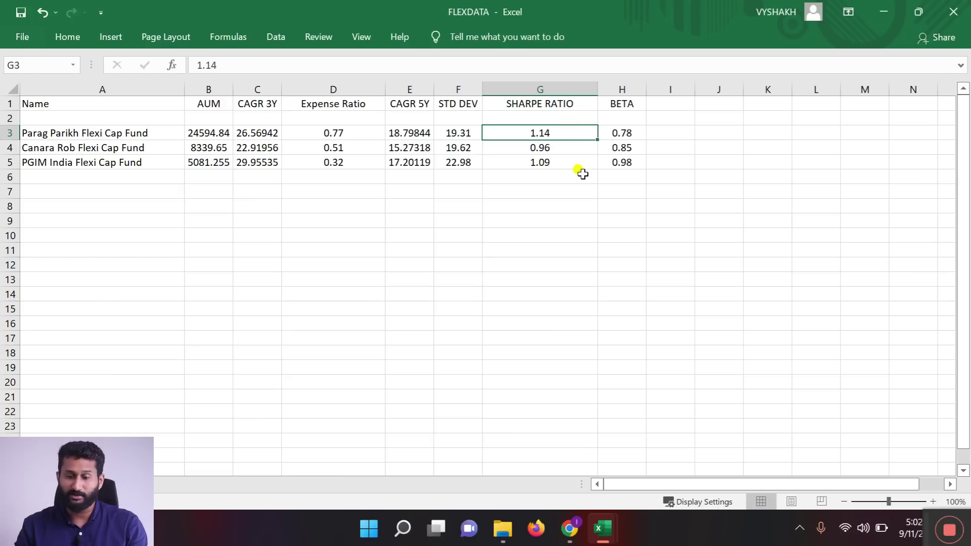
{"action": "left_click", "coordinate": [544, 161]}
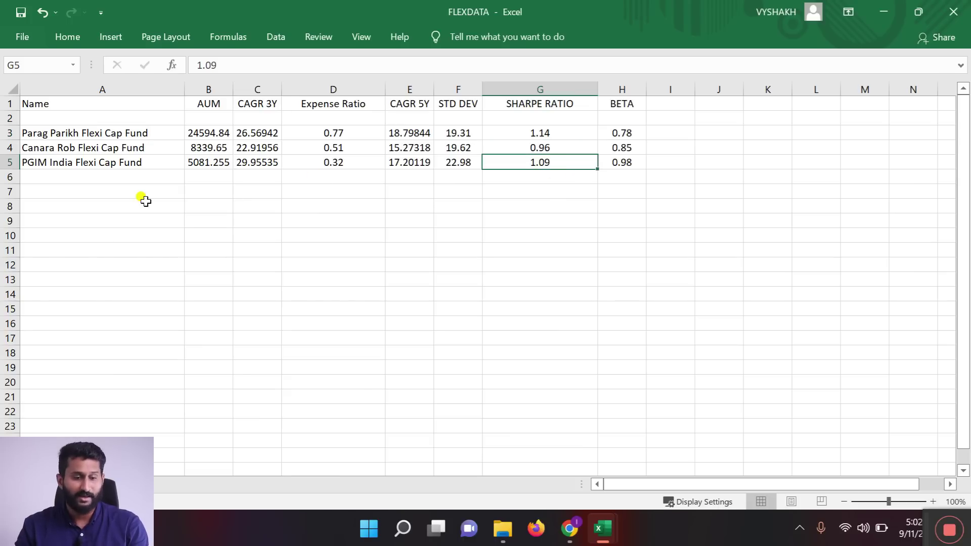
{"action": "left_click", "coordinate": [543, 150]}
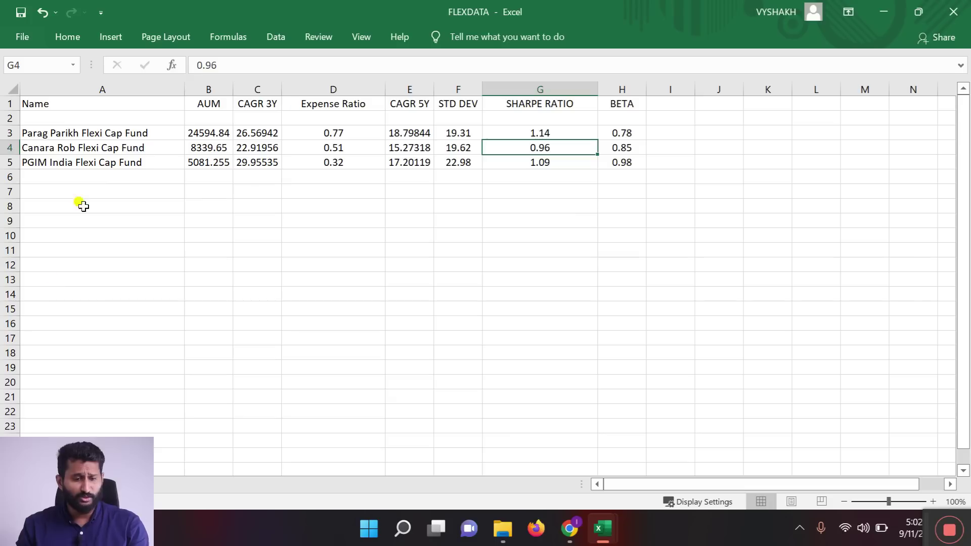
{"action": "left_click", "coordinate": [74, 130]}
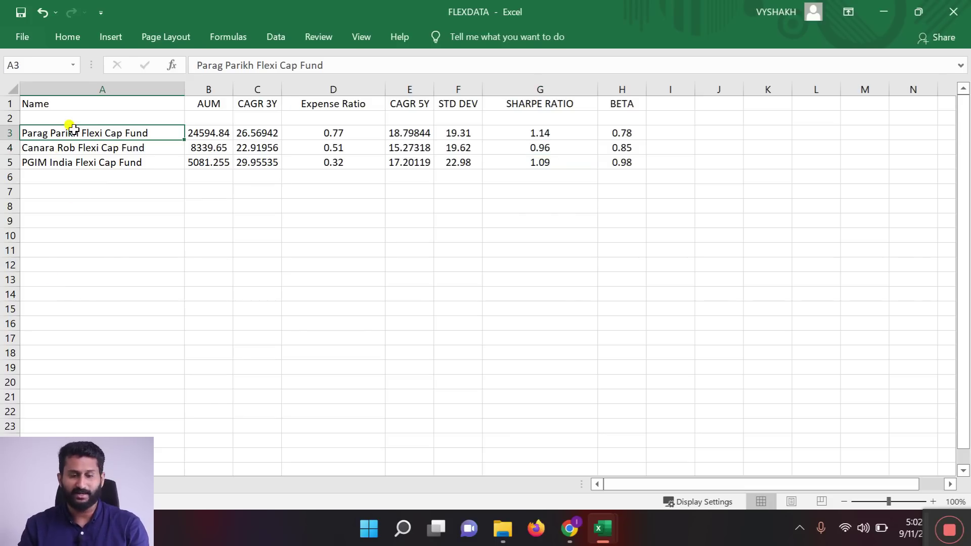
{"action": "left_click", "coordinate": [62, 162]}
{"action": "left_click", "coordinate": [71, 148]}
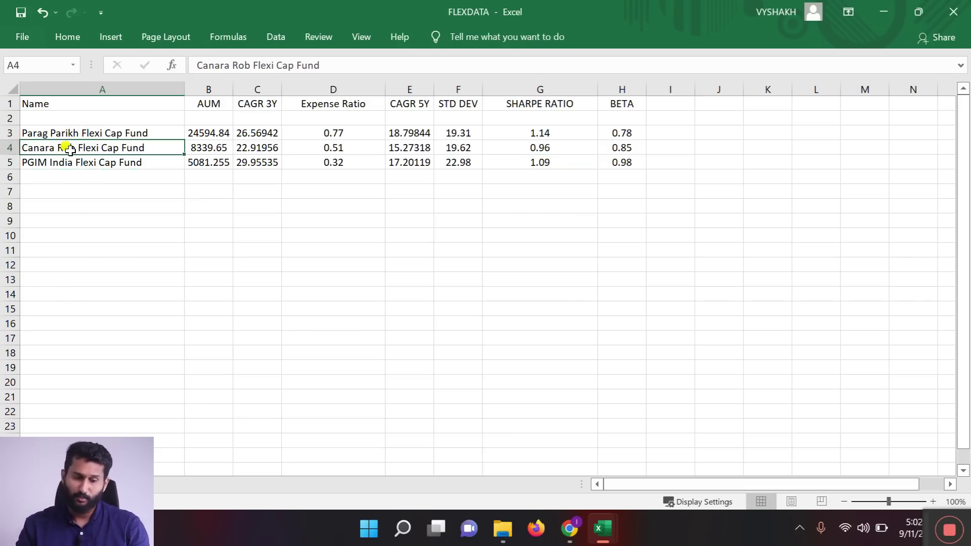
{"action": "right_click", "coordinate": [71, 150]}
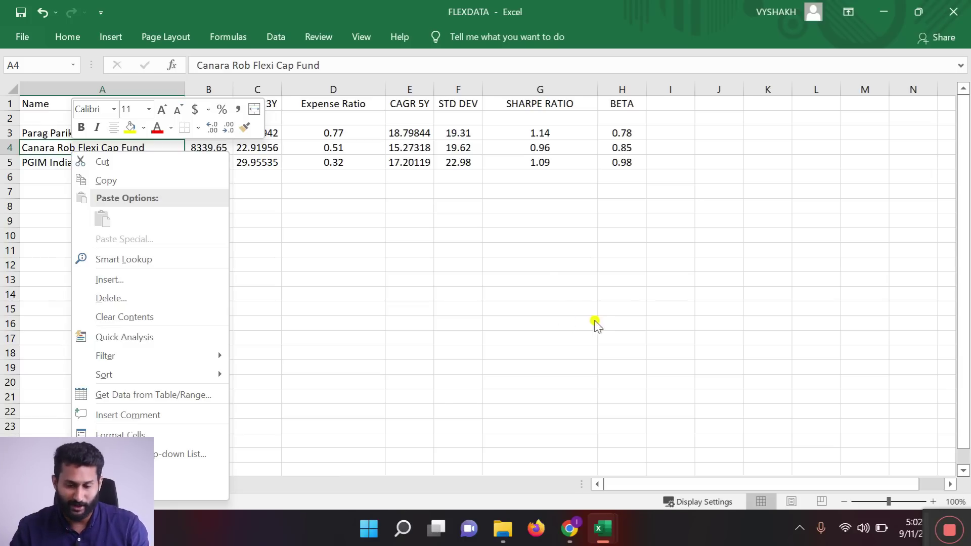
{"action": "left_click", "coordinate": [548, 281]}
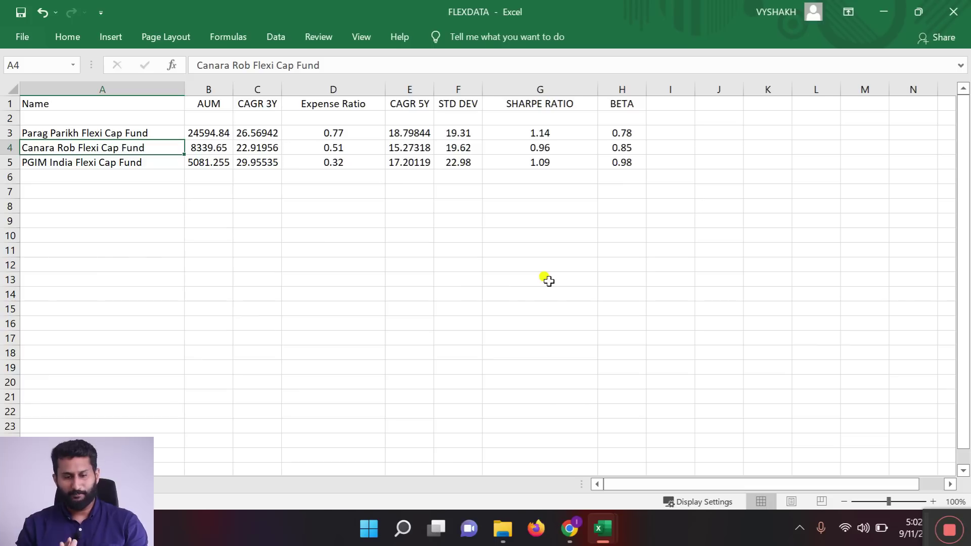